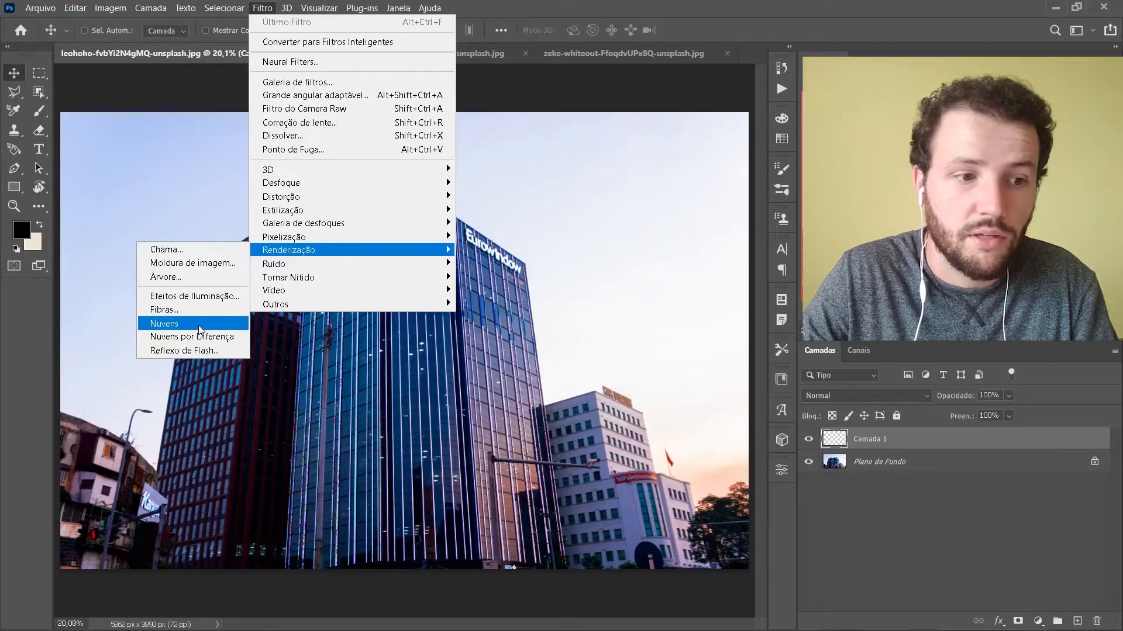
Render the Clouds (Nuvens) filter on the empty layer Camada 1 with the current black and beige colours
{"action": "left_click", "coordinate": [199, 326]}
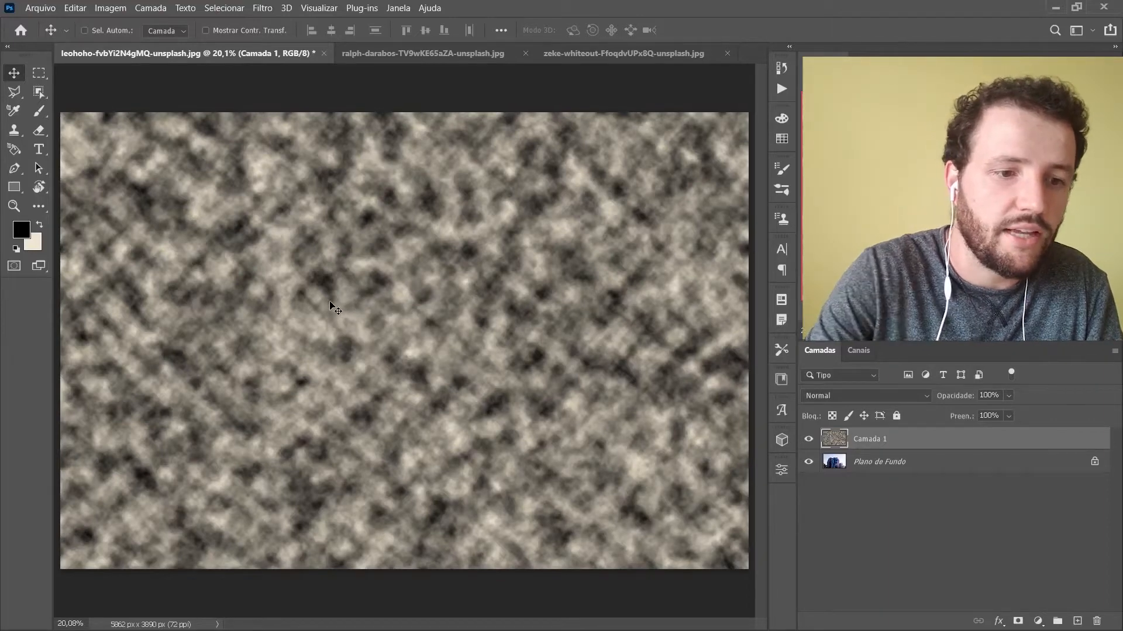
{"action": "left_click_drag", "start_coordinate": [75, 218], "coordinate": [198, 187]}
{"action": "mouse_move", "coordinate": [76, 195]}
{"action": "left_mouse_down"}
{"action": "mouse_move", "coordinate": [58, 213]}
{"action": "mouse_move", "coordinate": [107, 242]}
{"action": "left_mouse_up"}
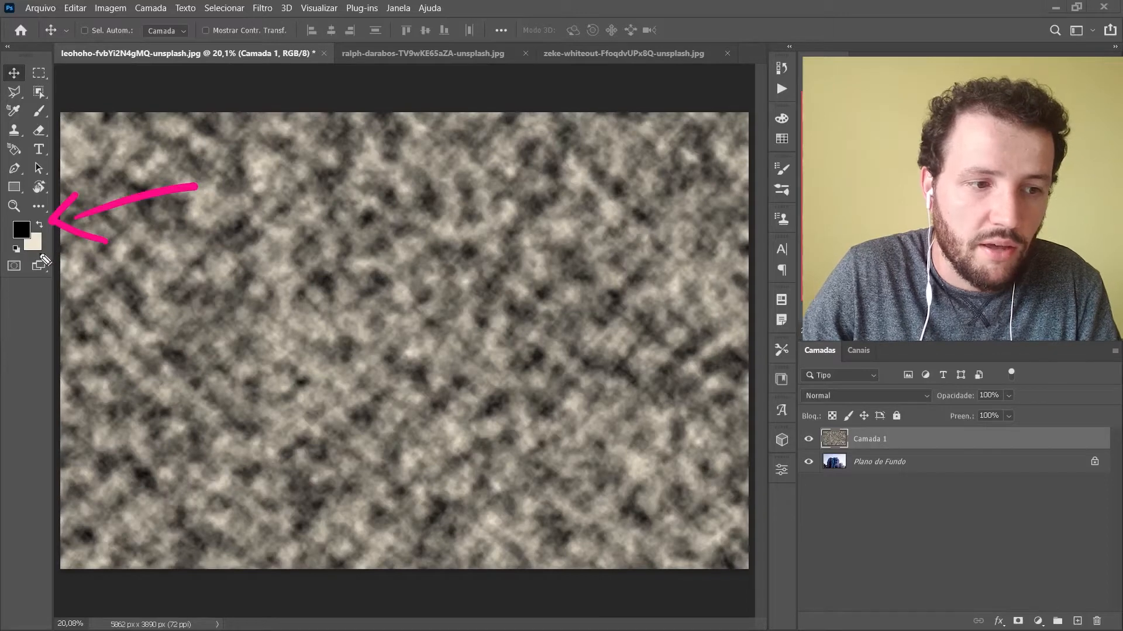
{"action": "mouse_move", "coordinate": [27, 253]}
{"action": "left_mouse_down"}
{"action": "mouse_move", "coordinate": [43, 254]}
{"action": "mouse_move", "coordinate": [38, 227]}
{"action": "left_mouse_up"}
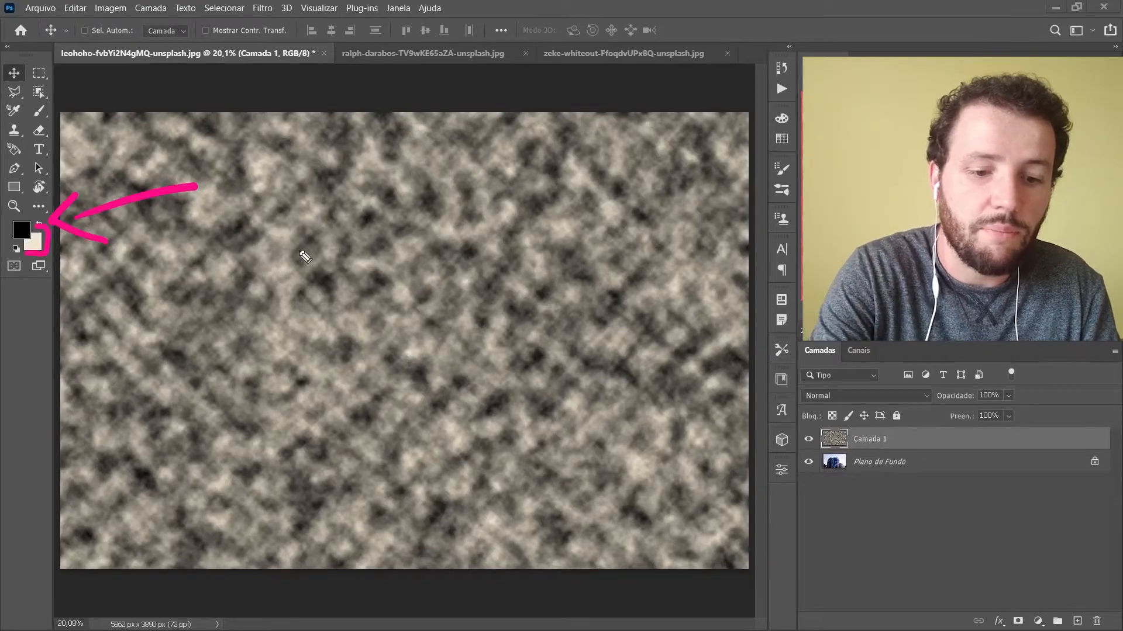
{"action": "key", "text": "ctrl+shift+7"}
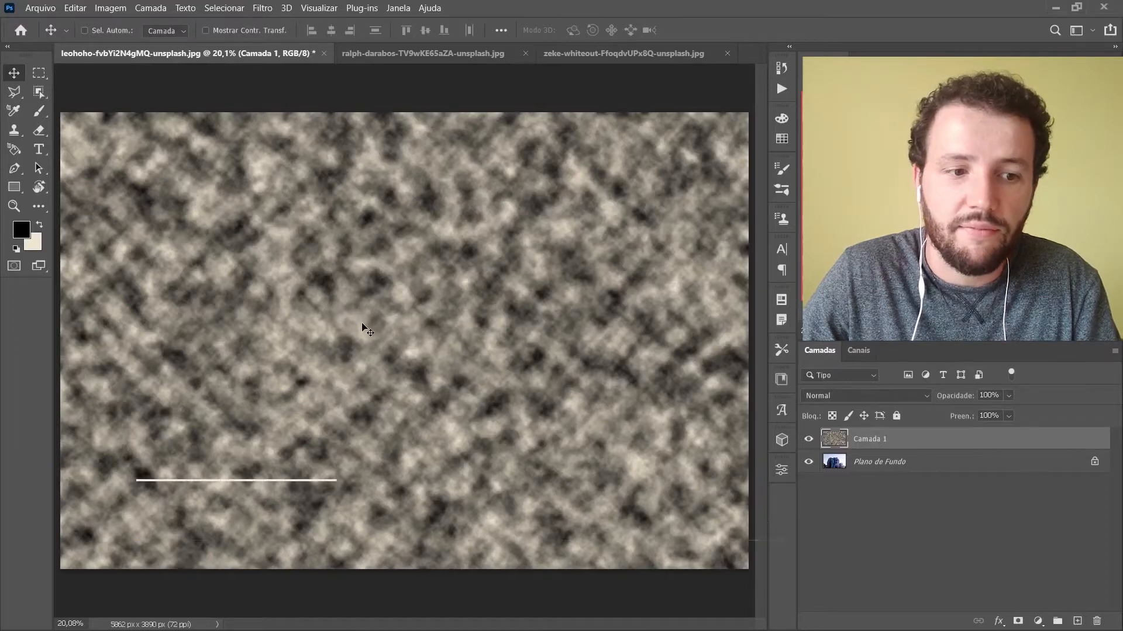
Reset the foreground and background colours to black and white and render Clouds (Nuvens) again on Camada 1
{"action": "key", "text": "d"}
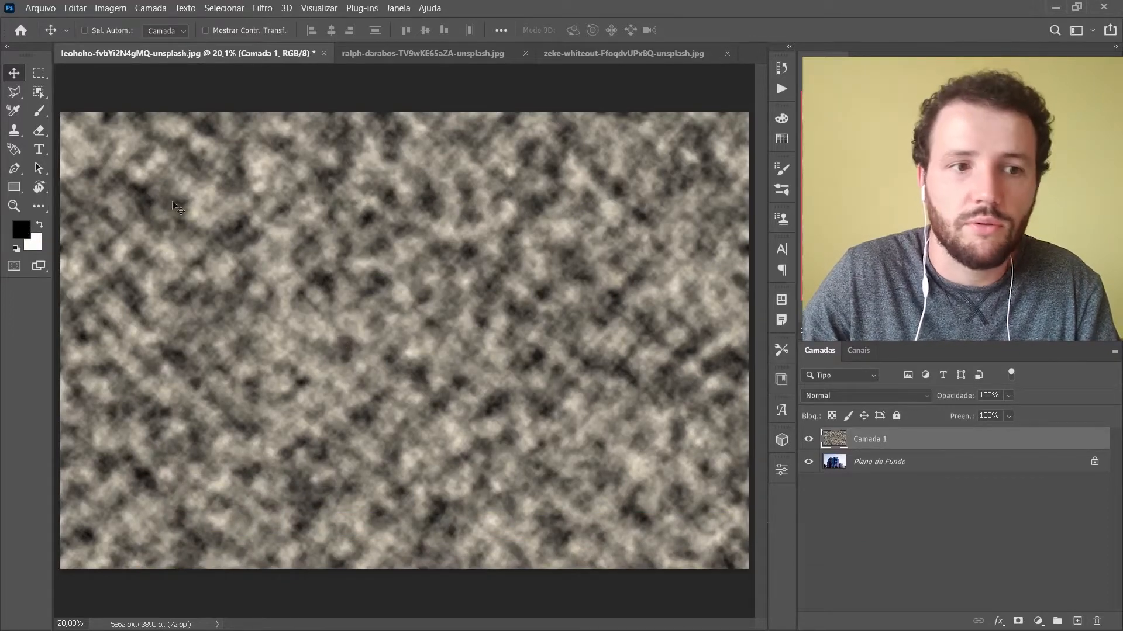
{"action": "left_click", "coordinate": [262, 8]}
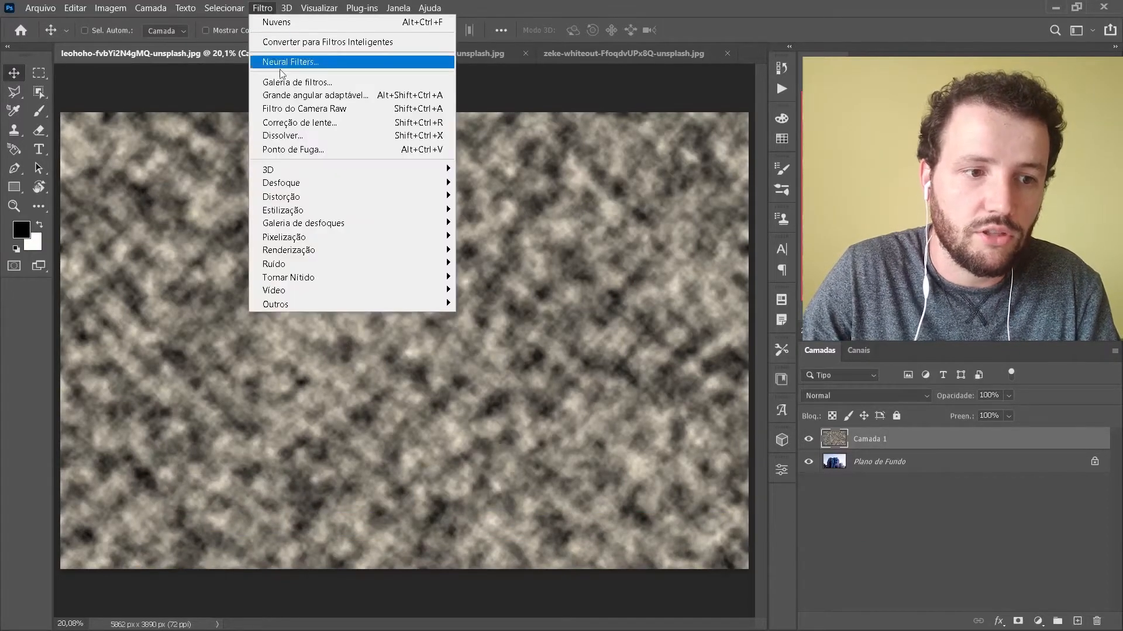
{"action": "mouse_move", "coordinate": [304, 252]}
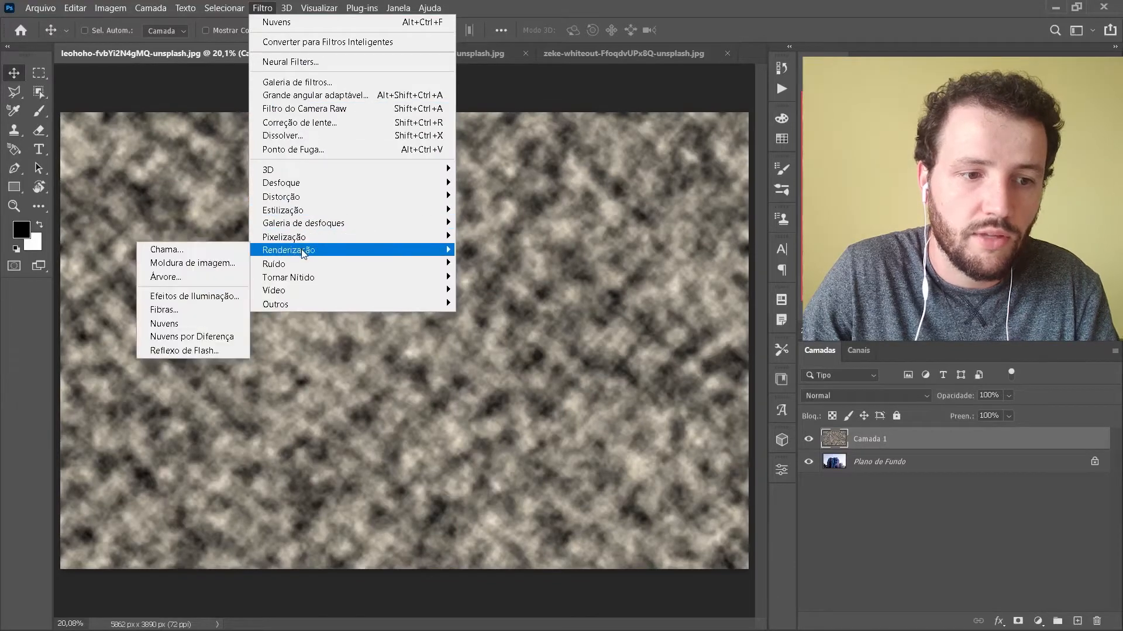
{"action": "left_click", "coordinate": [185, 325]}
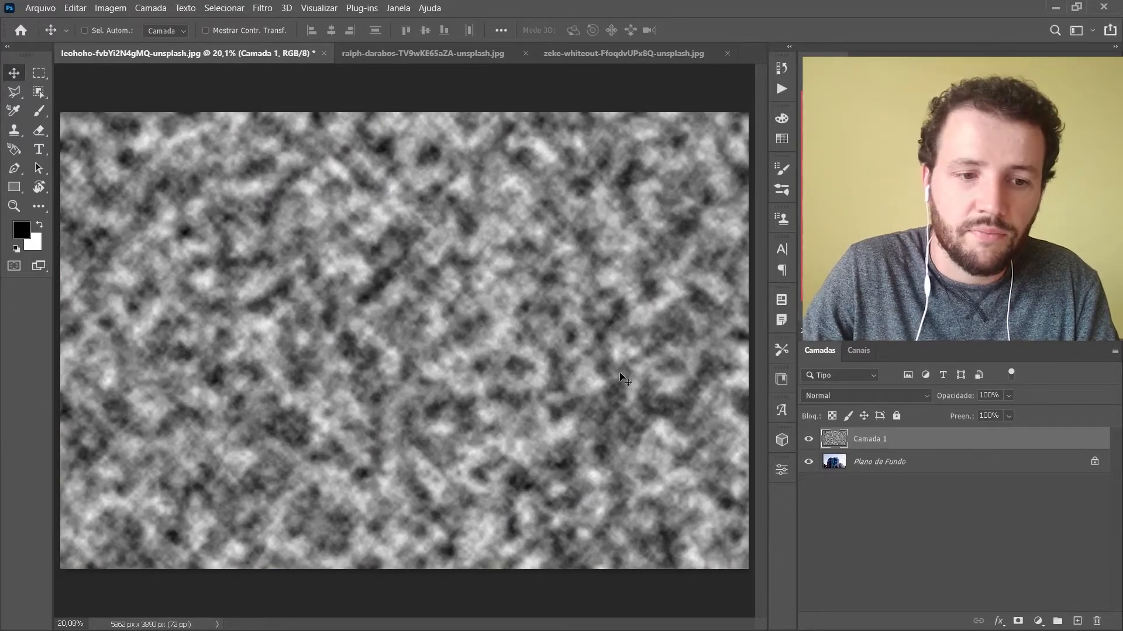
Set Camada 1's blend mode to Divisão and add a layer mask to it
{"action": "left_click", "coordinate": [838, 394]}
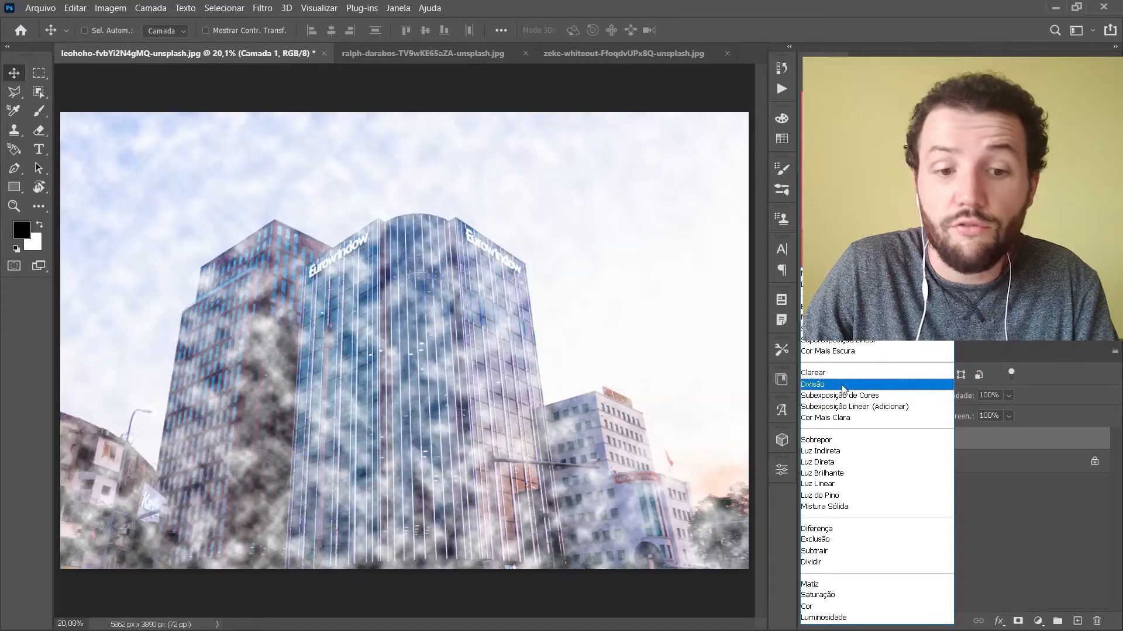
{"action": "left_click", "coordinate": [843, 384]}
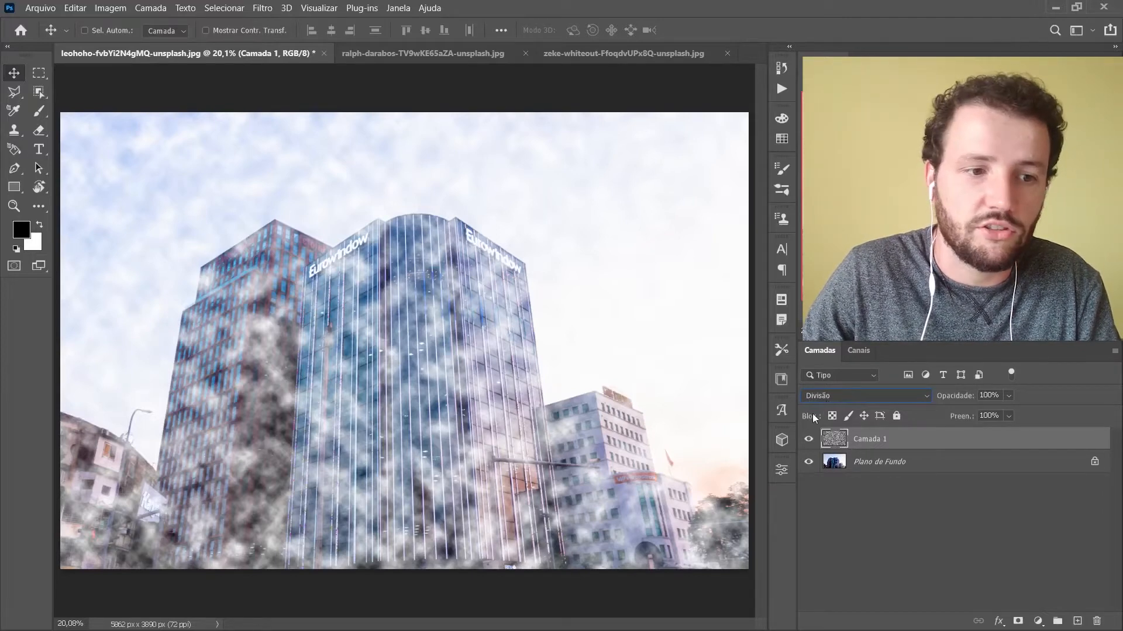
{"action": "left_click", "coordinate": [1018, 622]}
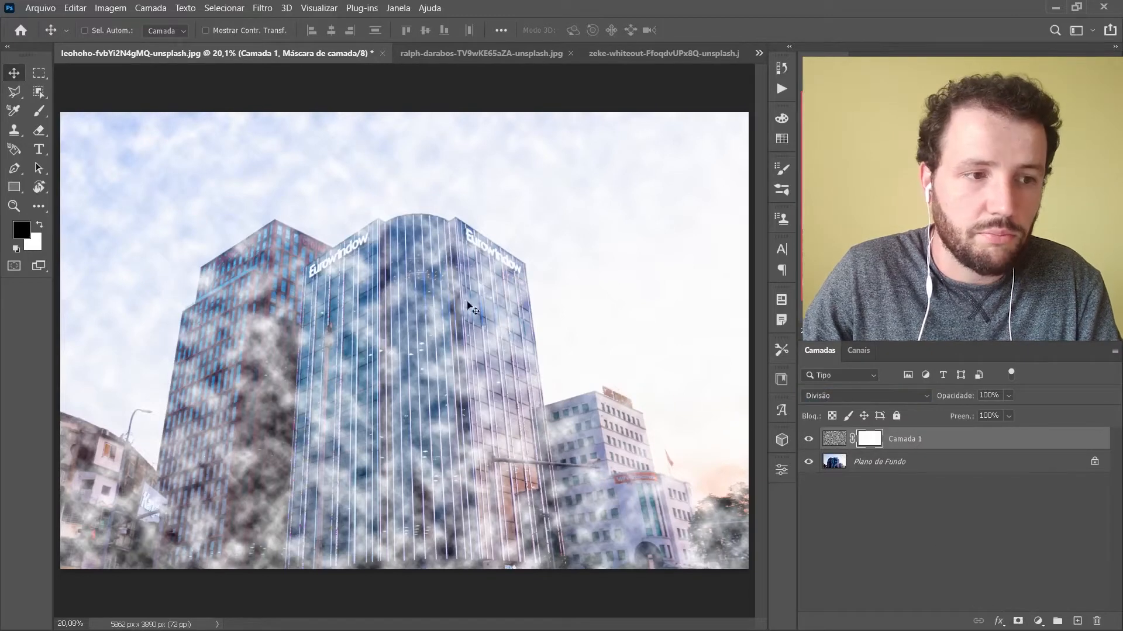
Paint the Camada 1 mask black with soft brushes of 1557 and 2030 px across the lower image and the glass tower to hide the fog
{"action": "key", "text": "b"}
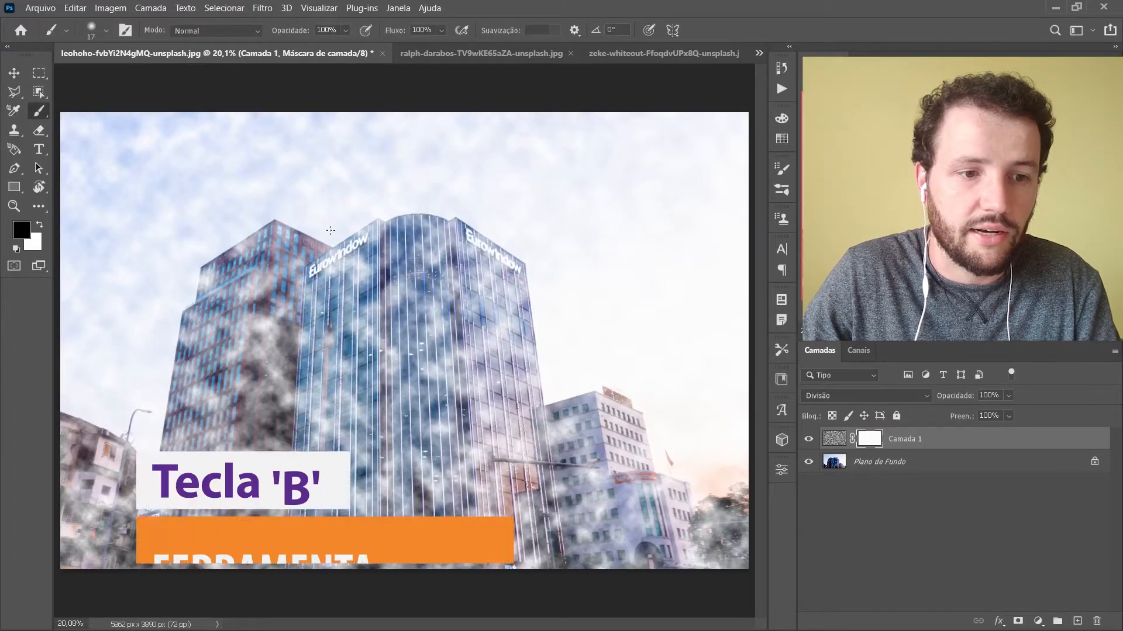
{"action": "left_click_drag", "start_coordinate": [349, 322], "coordinate": [469, 308]}
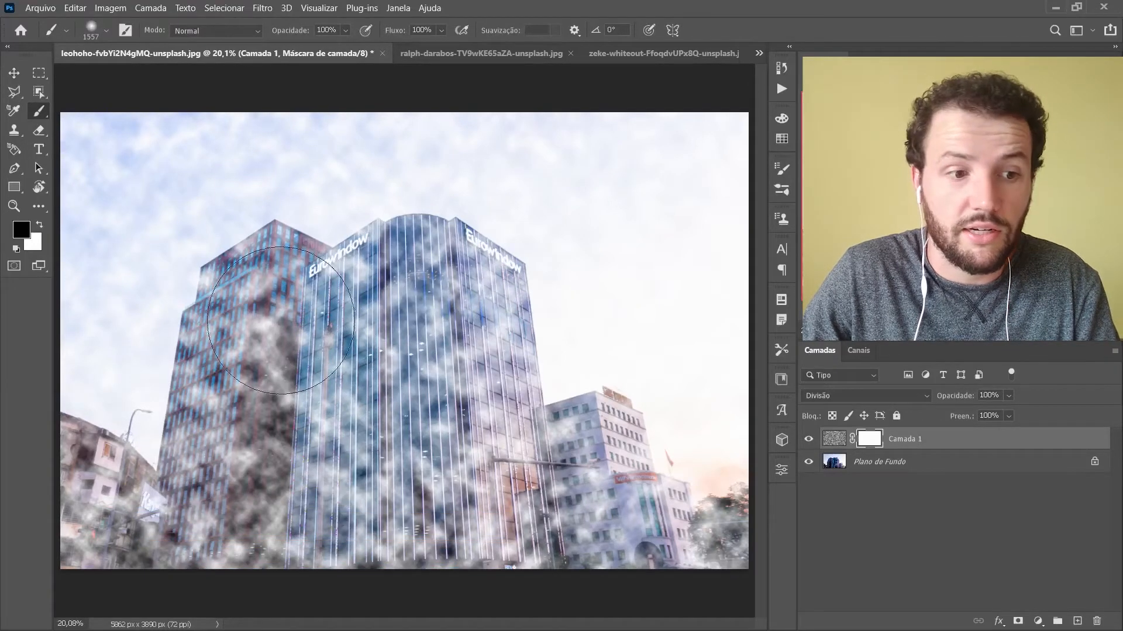
{"action": "mouse_move", "coordinate": [97, 493]}
{"action": "left_mouse_down"}
{"action": "mouse_move", "coordinate": [215, 487]}
{"action": "mouse_move", "coordinate": [77, 518]}
{"action": "mouse_move", "coordinate": [303, 501]}
{"action": "mouse_move", "coordinate": [678, 515]}
{"action": "left_mouse_up"}
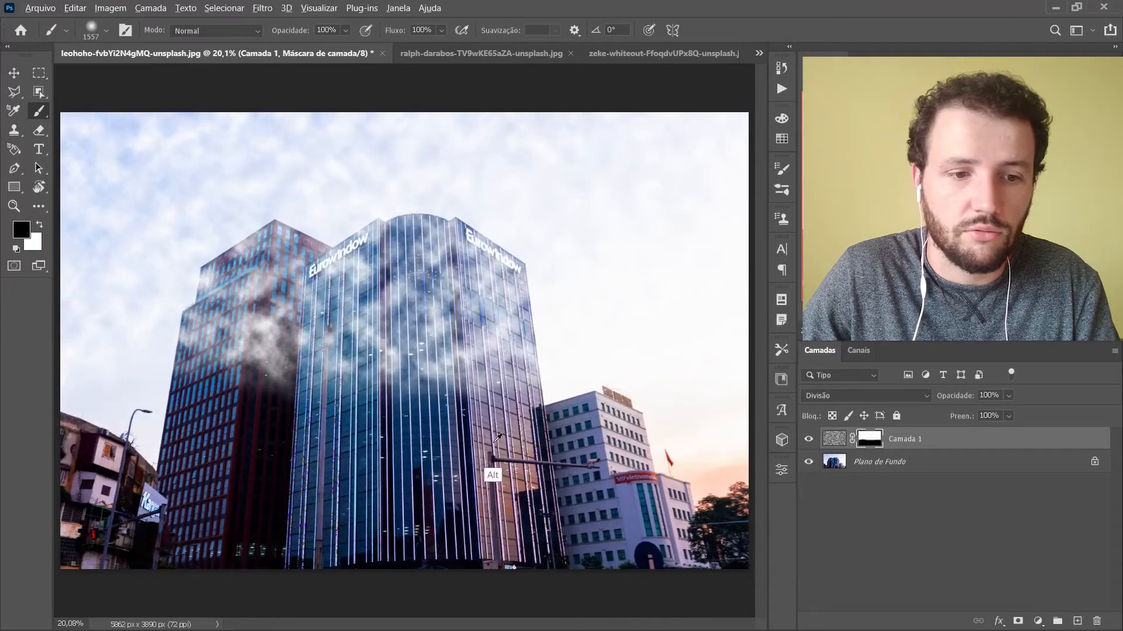
{"action": "left_click_drag", "start_coordinate": [498, 443], "coordinate": [544, 440]}
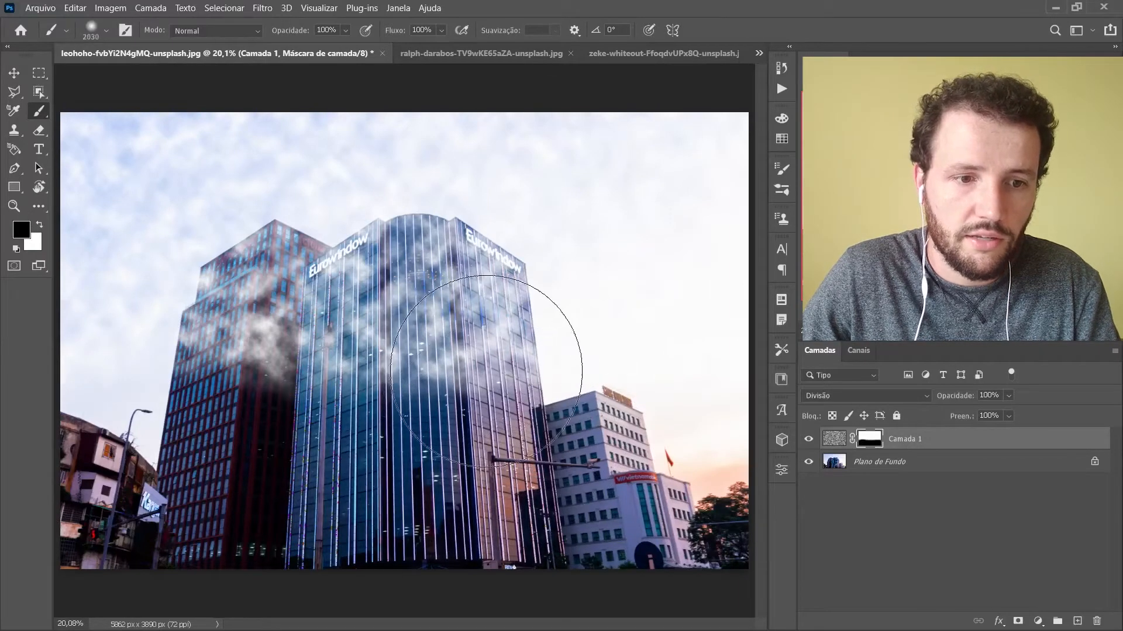
{"action": "mouse_move", "coordinate": [483, 373]}
{"action": "left_mouse_down"}
{"action": "mouse_move", "coordinate": [418, 360]}
{"action": "mouse_move", "coordinate": [358, 385]}
{"action": "mouse_move", "coordinate": [263, 376]}
{"action": "mouse_move", "coordinate": [351, 426]}
{"action": "mouse_move", "coordinate": [401, 489]}
{"action": "mouse_move", "coordinate": [399, 404]}
{"action": "left_mouse_up"}
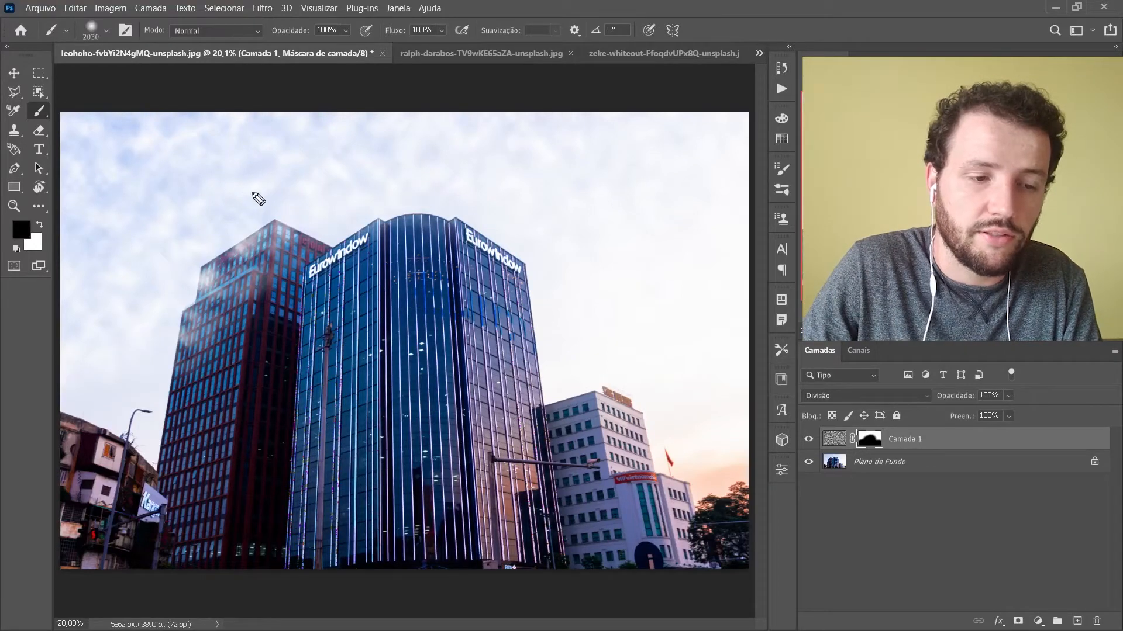
{"action": "mouse_move", "coordinate": [261, 185]}
{"action": "left_mouse_down"}
{"action": "mouse_move", "coordinate": [149, 317]}
{"action": "mouse_move", "coordinate": [261, 352]}
{"action": "mouse_move", "coordinate": [328, 208]}
{"action": "left_mouse_up"}
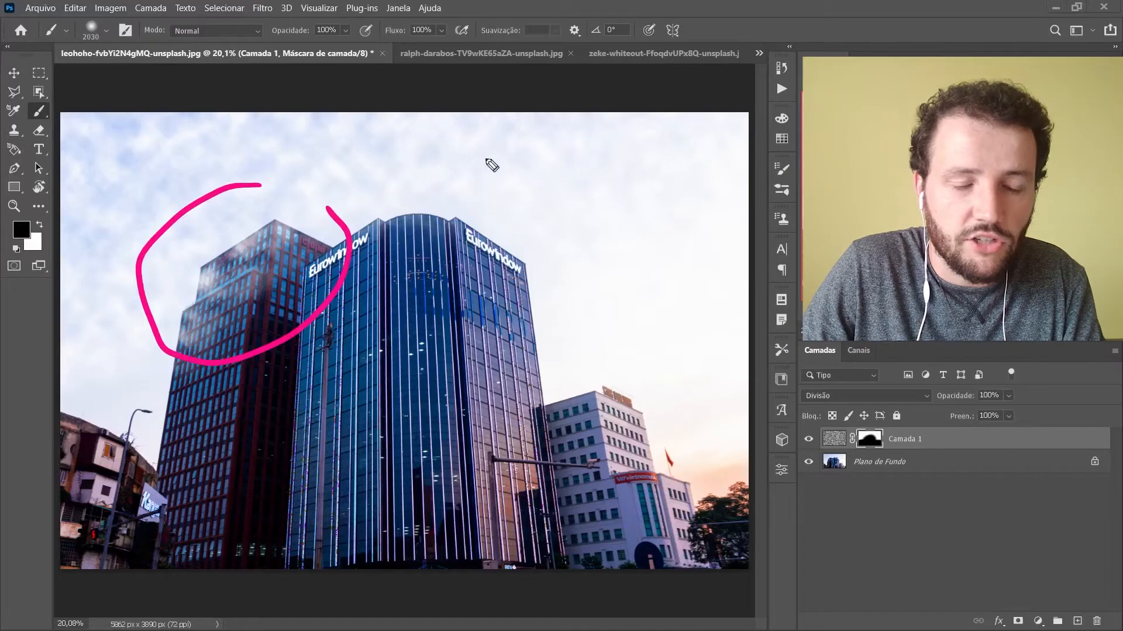
{"action": "mouse_move", "coordinate": [349, 101]}
{"action": "left_mouse_down"}
{"action": "mouse_move", "coordinate": [315, 121]}
{"action": "mouse_move", "coordinate": [314, 170]}
{"action": "mouse_move", "coordinate": [366, 197]}
{"action": "mouse_move", "coordinate": [524, 220]}
{"action": "mouse_move", "coordinate": [594, 174]}
{"action": "mouse_move", "coordinate": [585, 116]}
{"action": "mouse_move", "coordinate": [430, 103]}
{"action": "left_mouse_up"}
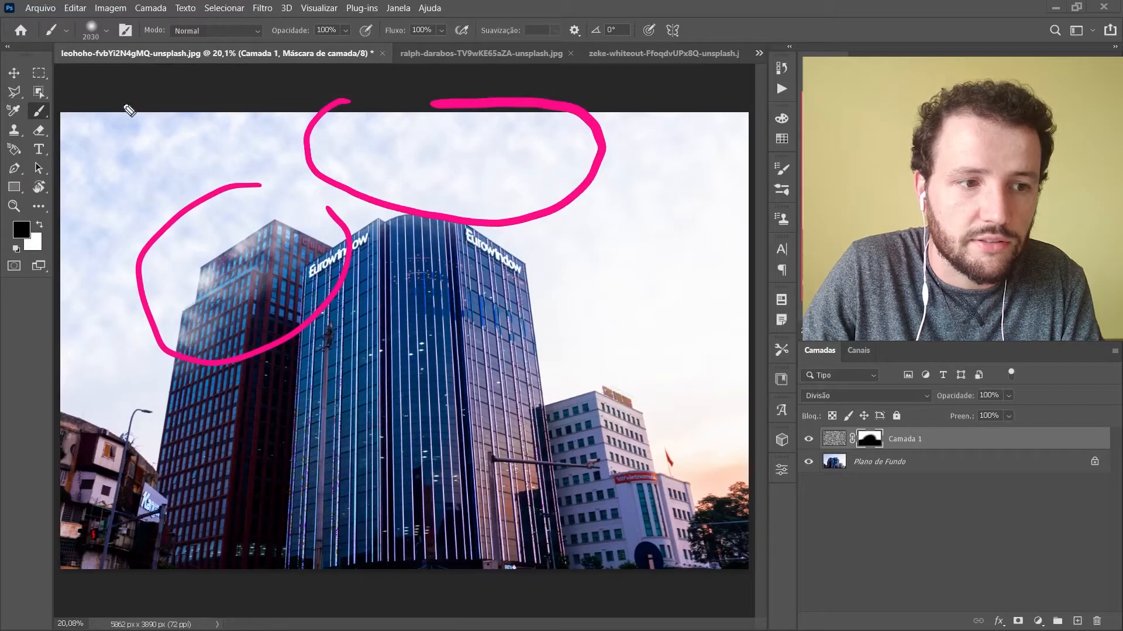
{"action": "mouse_move", "coordinate": [102, 89]}
{"action": "left_mouse_down"}
{"action": "mouse_move", "coordinate": [50, 139]}
{"action": "mouse_move", "coordinate": [88, 216]}
{"action": "mouse_move", "coordinate": [221, 202]}
{"action": "mouse_move", "coordinate": [188, 93]}
{"action": "left_mouse_up"}
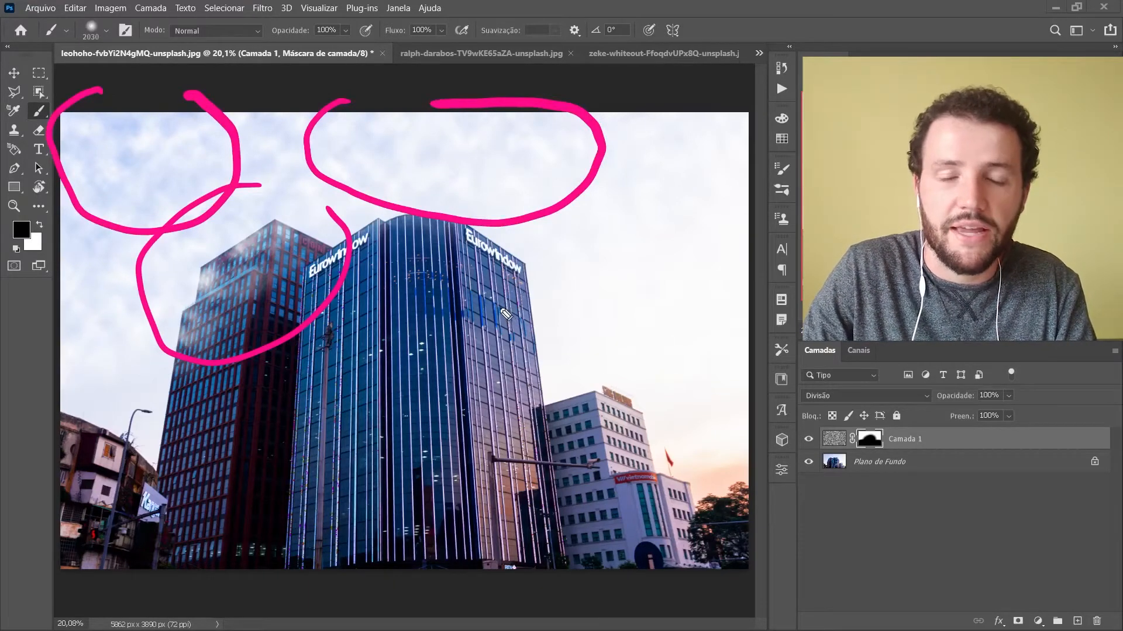
{"action": "key", "text": "ctrl+shift+7"}
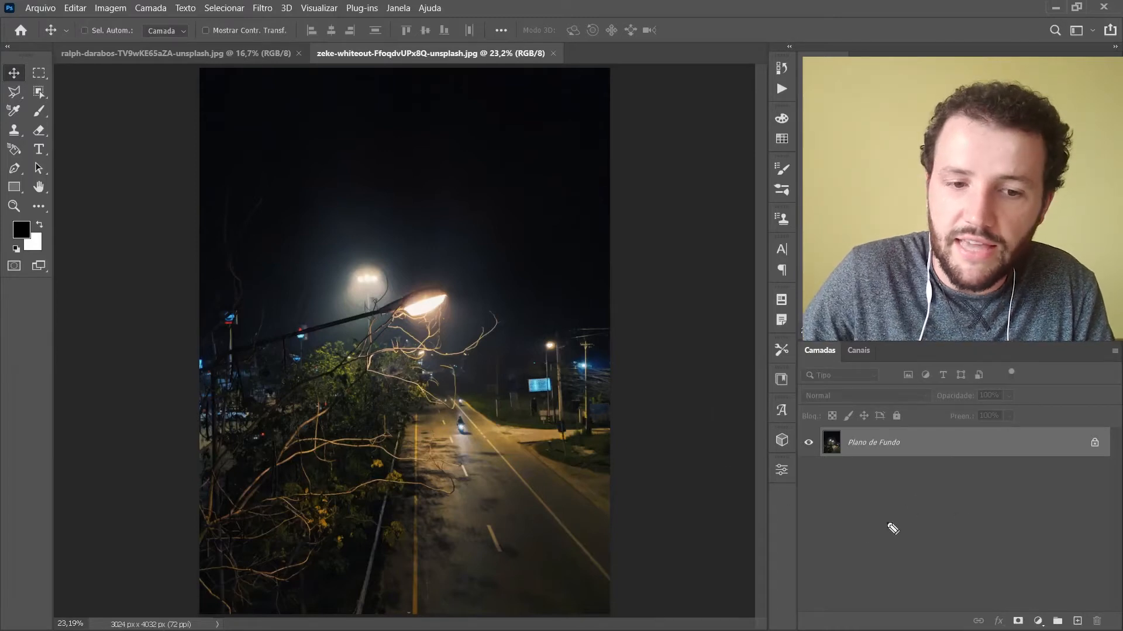
{"action": "left_click_drag", "start_coordinate": [775, 338], "coordinate": [789, 629]}
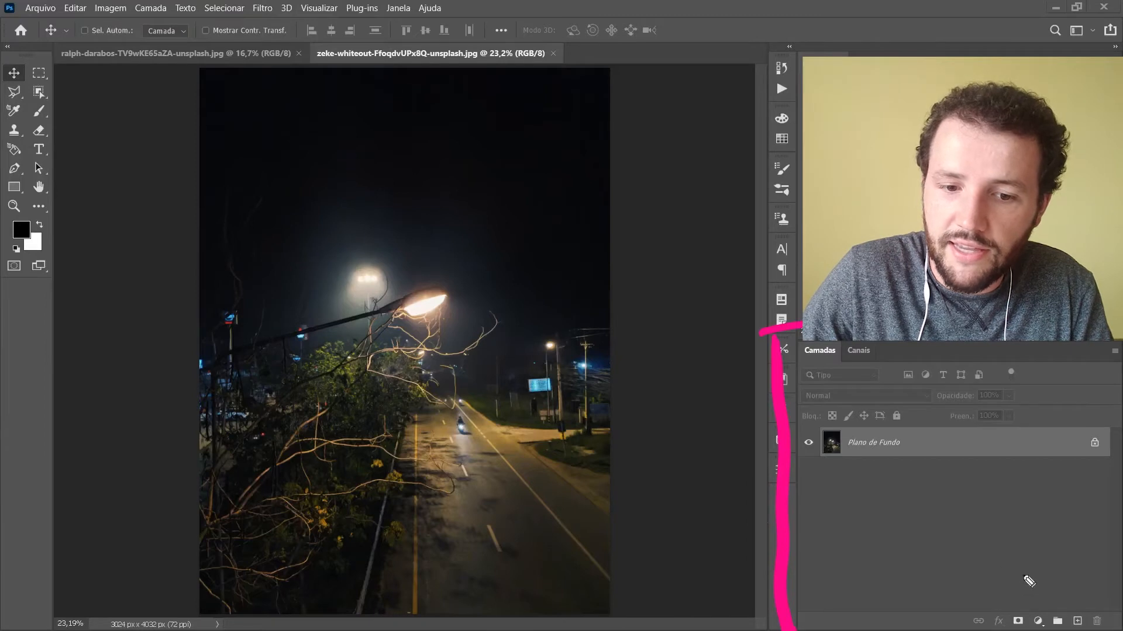
{"action": "left_click_drag", "start_coordinate": [1018, 565], "coordinate": [1036, 608]}
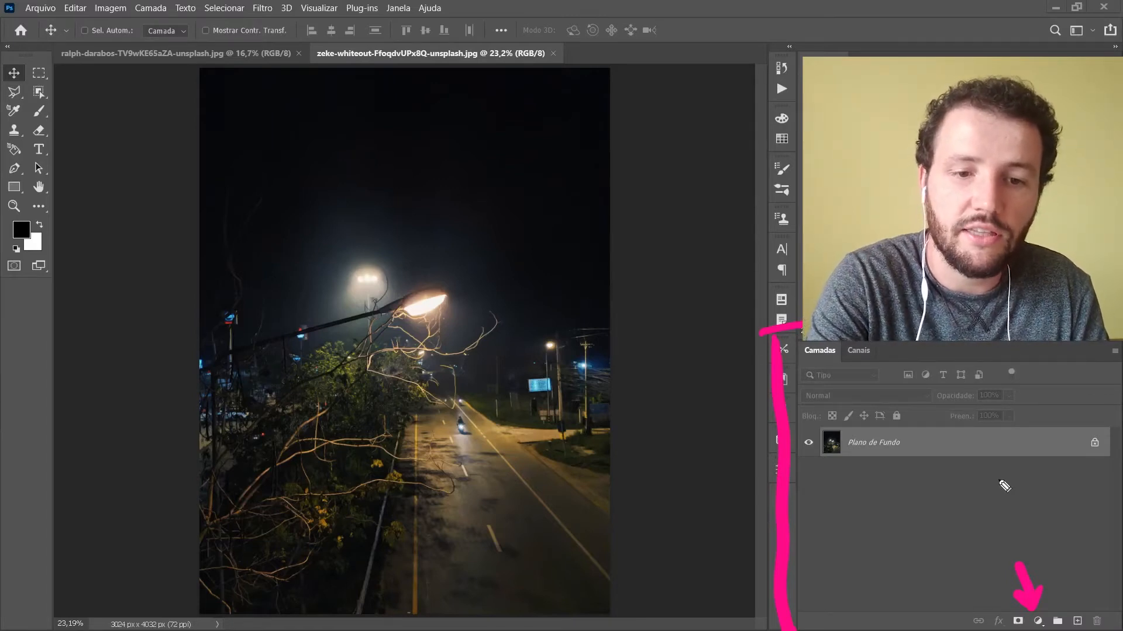
{"action": "key", "text": "ctrl+shift+7"}
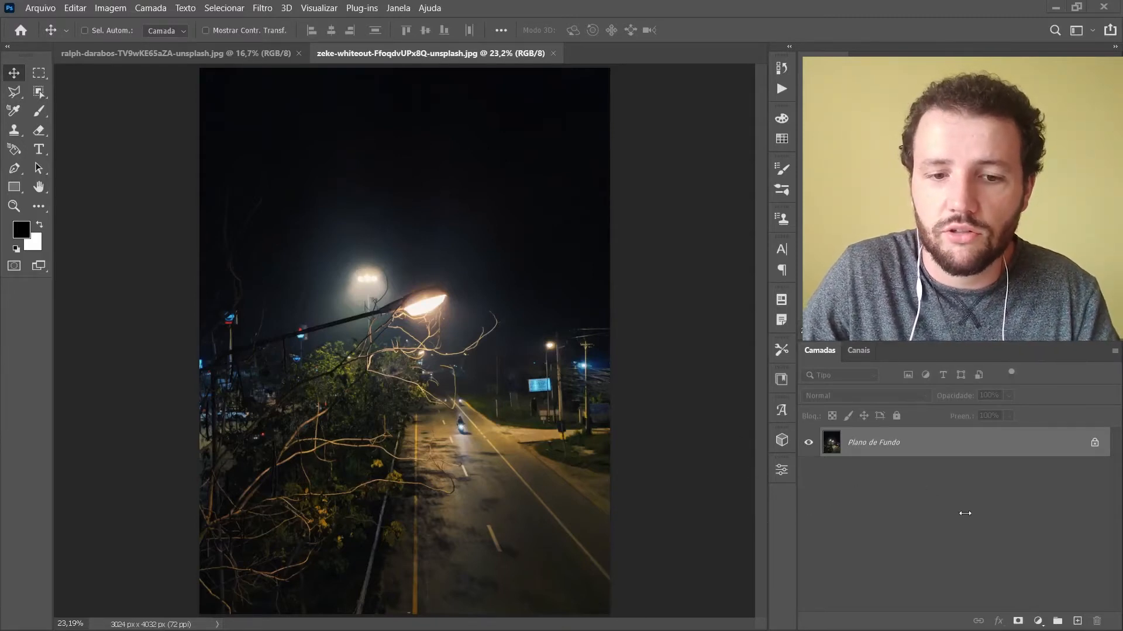
Add a Curves (Curvas) adjustment layer to the night street photo, with black point output at 95 and white point output at 181
{"action": "left_click", "coordinate": [1039, 621]}
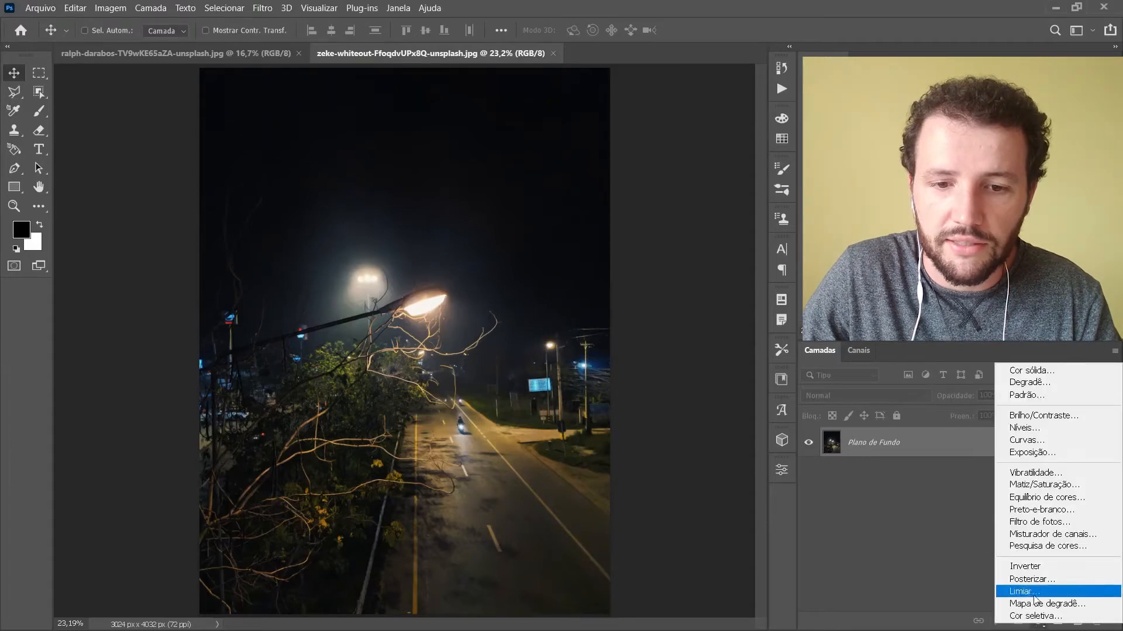
{"action": "left_click", "coordinate": [1036, 444]}
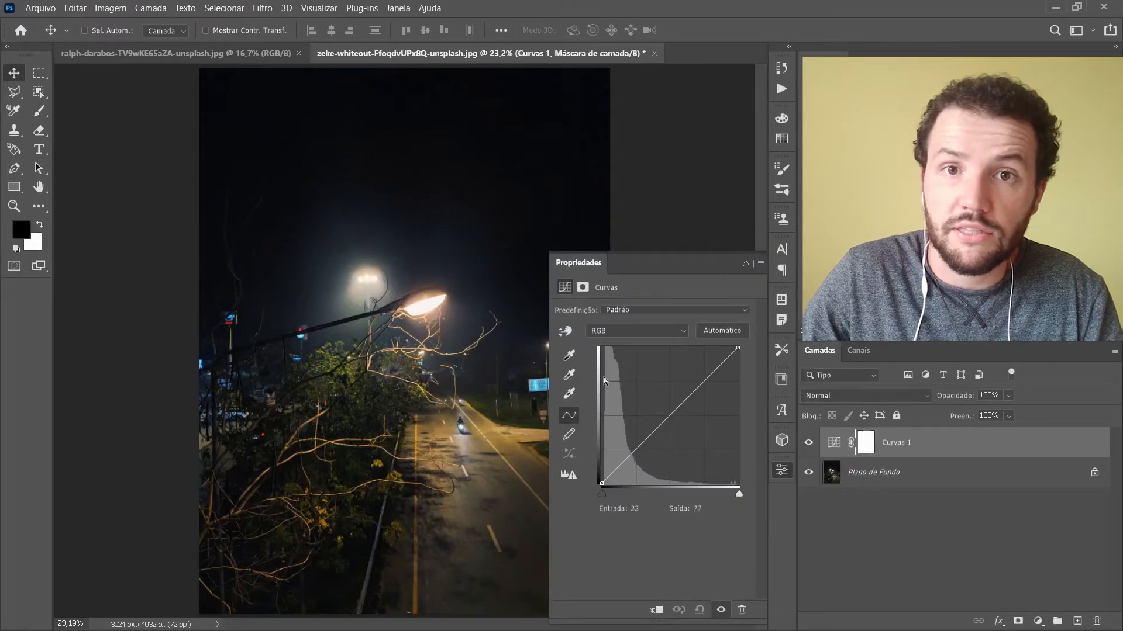
{"action": "left_click_drag", "start_coordinate": [602, 484], "coordinate": [598, 444]}
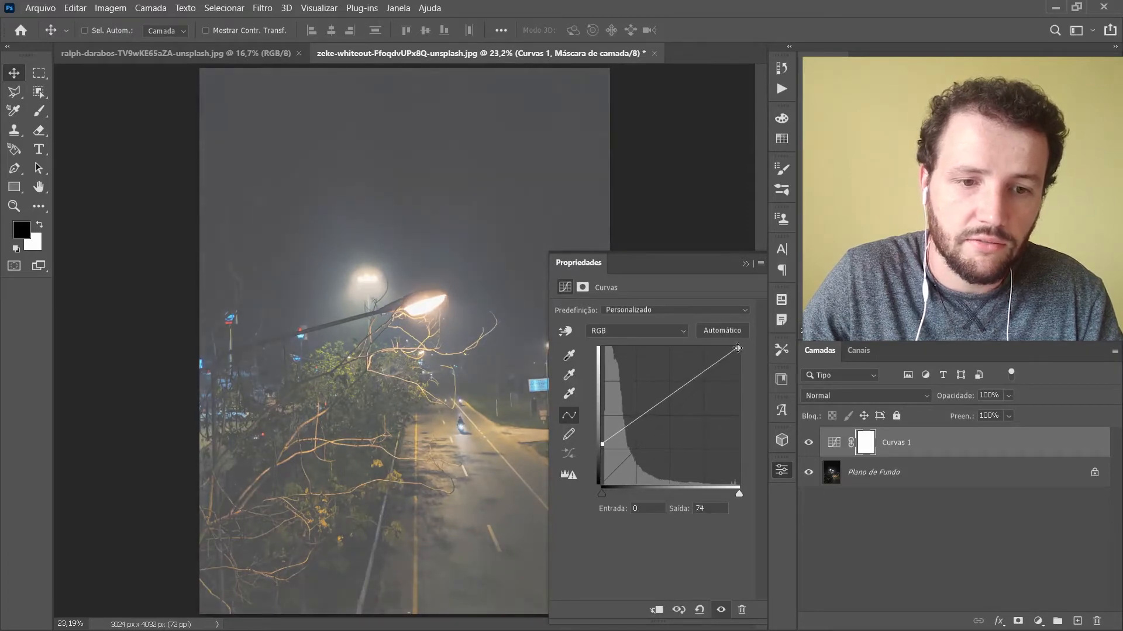
{"action": "left_click_drag", "start_coordinate": [738, 349], "coordinate": [738, 388]}
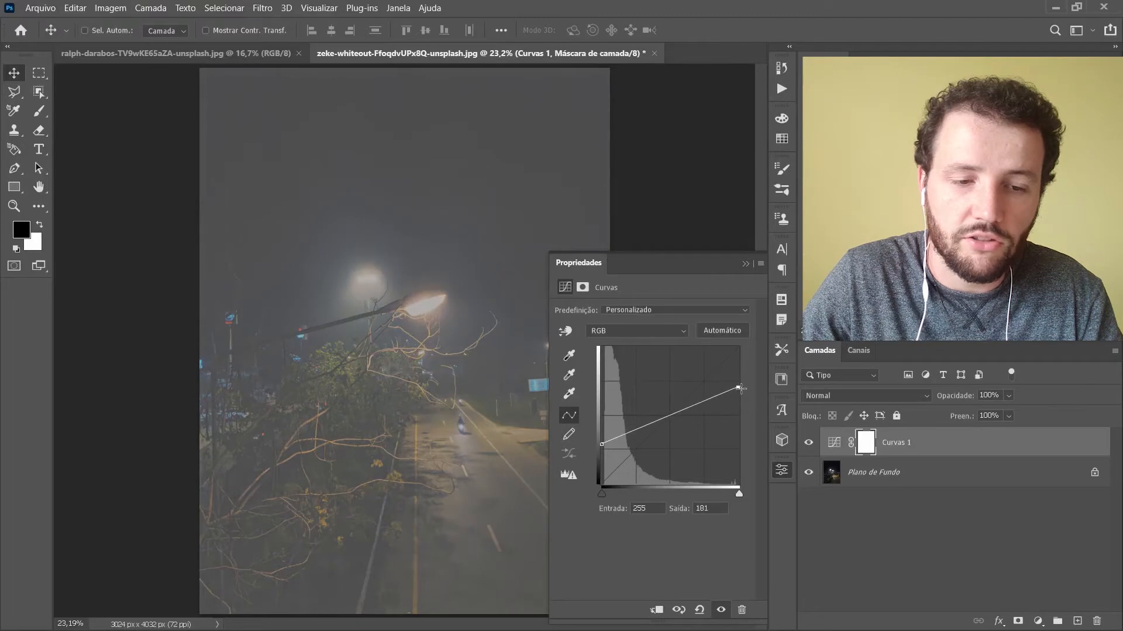
{"action": "left_click", "coordinate": [601, 445]}
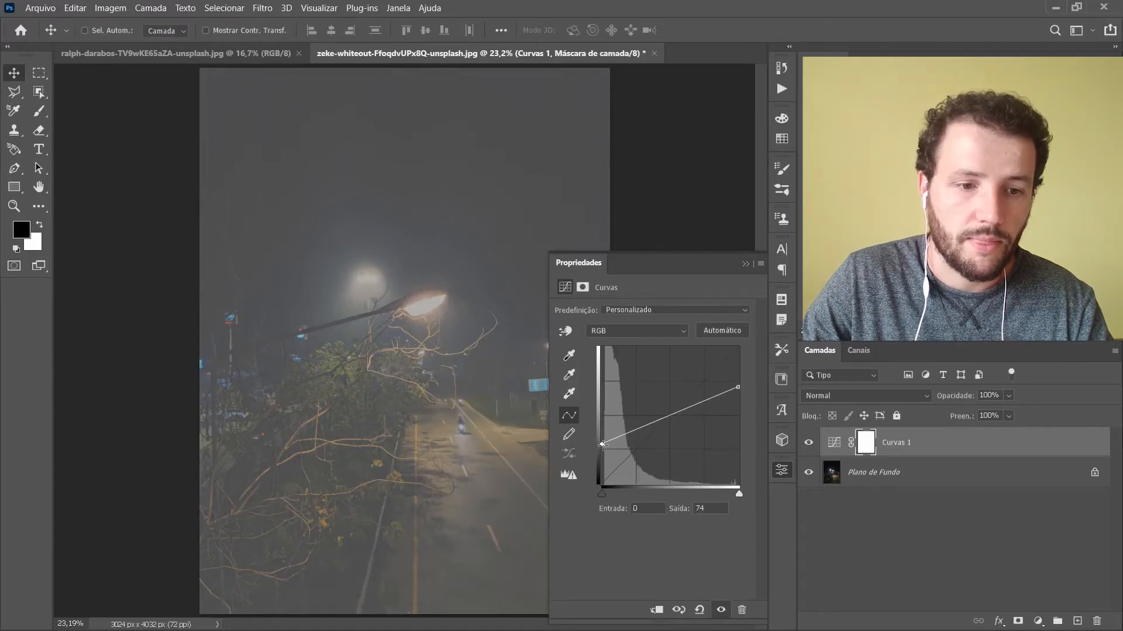
{"action": "left_click_drag", "start_coordinate": [601, 444], "coordinate": [602, 433]}
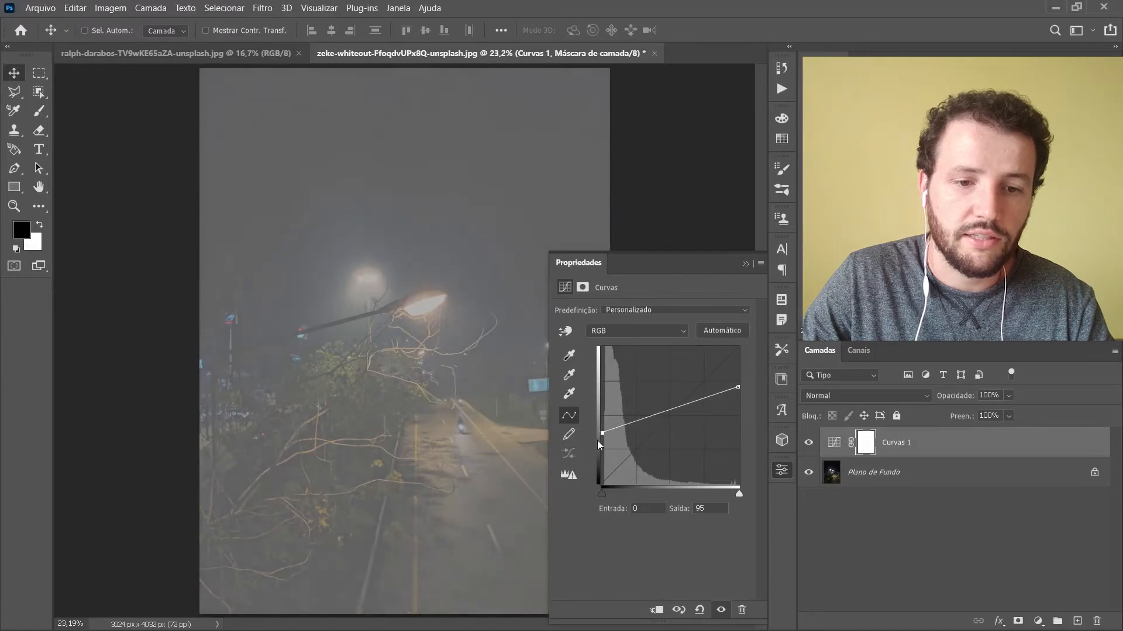
{"action": "left_click", "coordinate": [782, 475]}
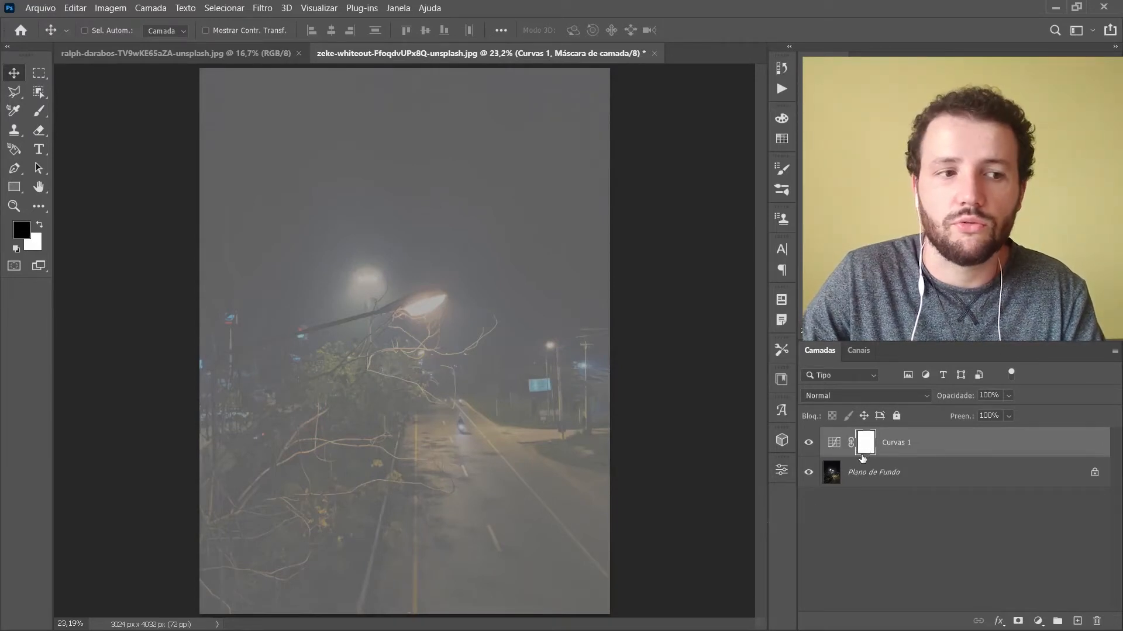
Render Clouds (Nuvens) into the Curvas 1 layer mask and toggle the adjustment's visibility to compare with the original
{"action": "left_click", "coordinate": [263, 9]}
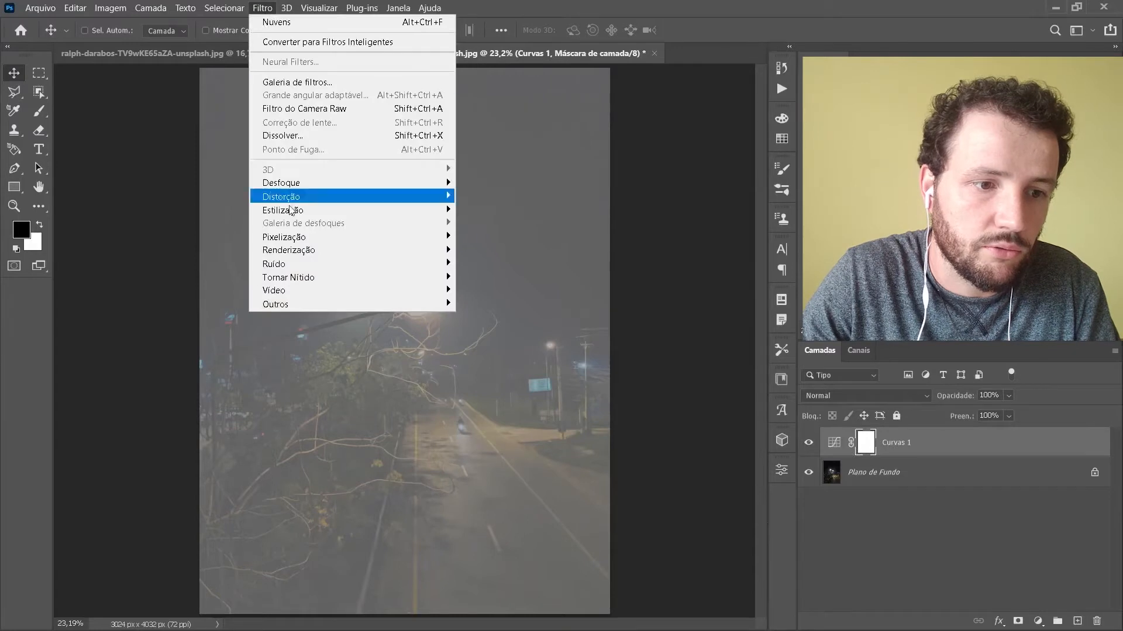
{"action": "mouse_move", "coordinate": [305, 251]}
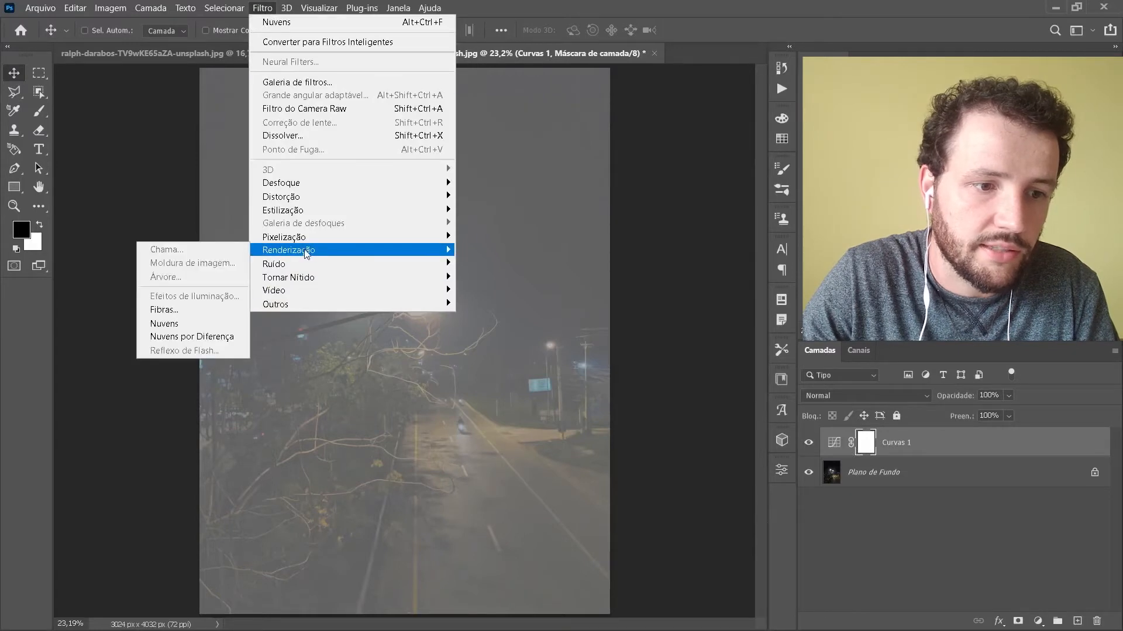
{"action": "left_click", "coordinate": [184, 323]}
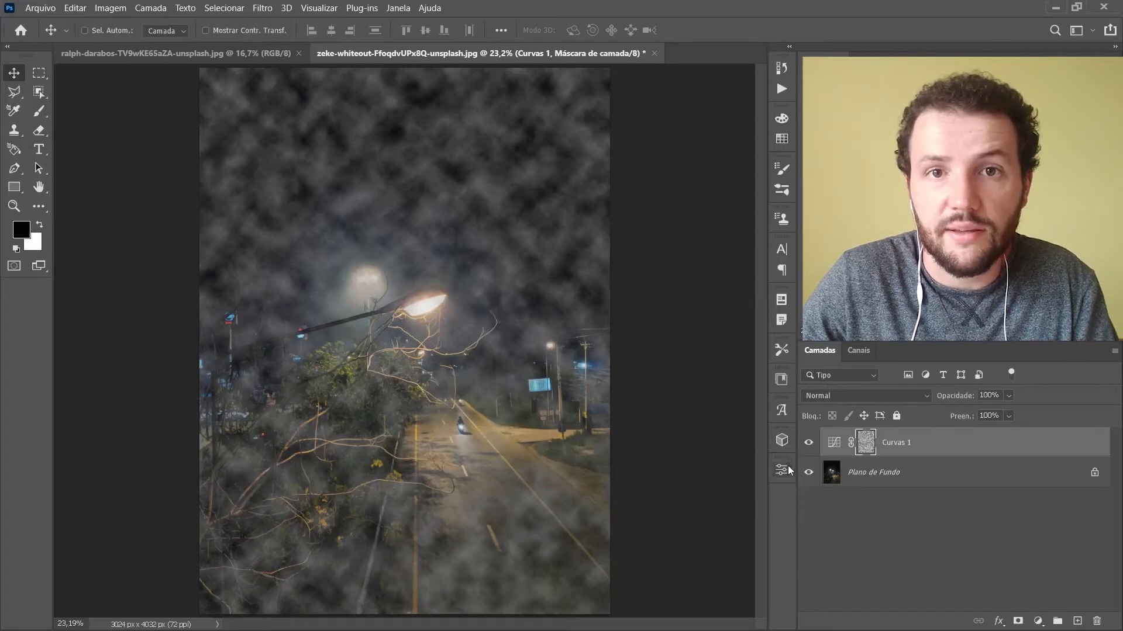
{"action": "left_click", "coordinate": [809, 443]}
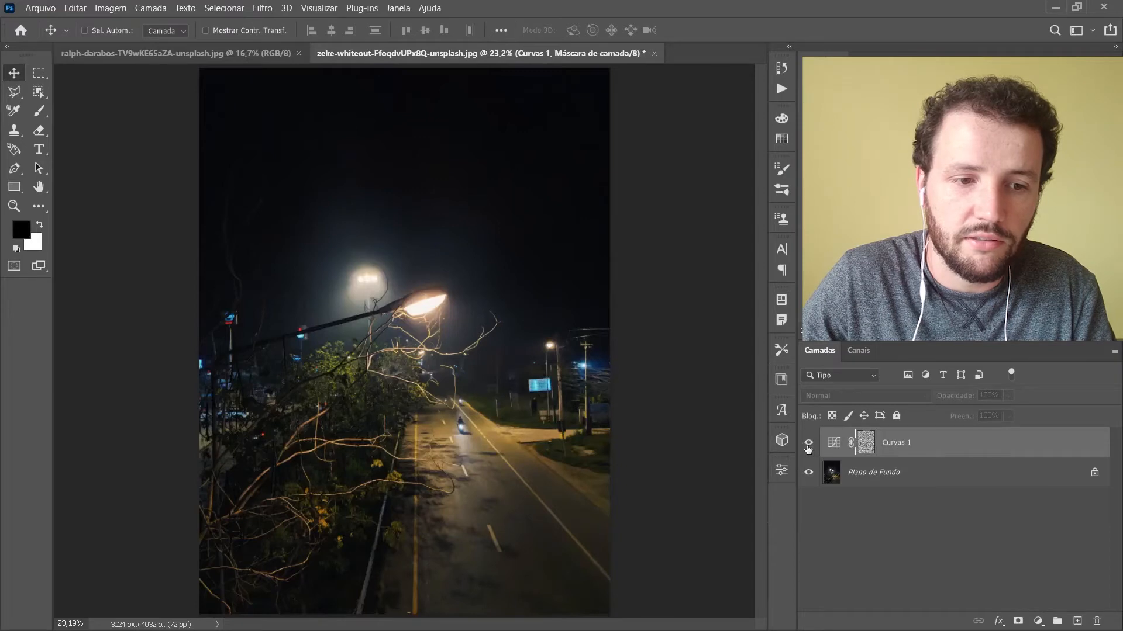
{"action": "left_click", "coordinate": [808, 444]}
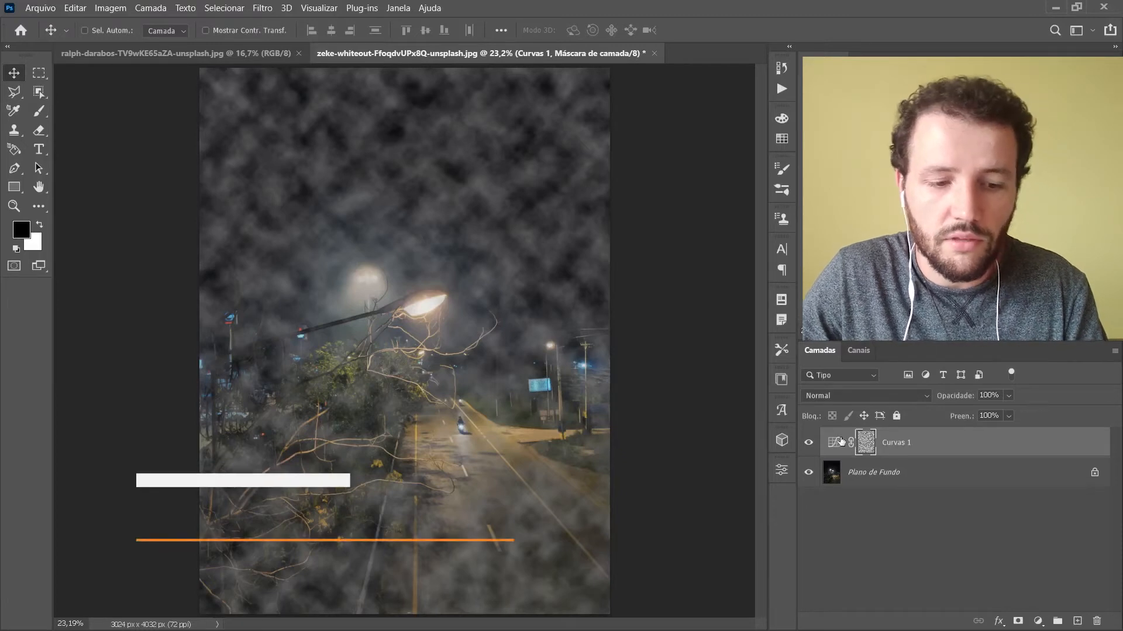
Scale the clouds in the Curvas 1 layer mask up proportionally to about 197.58% around the image centre
{"action": "key", "text": "ctrl+t"}
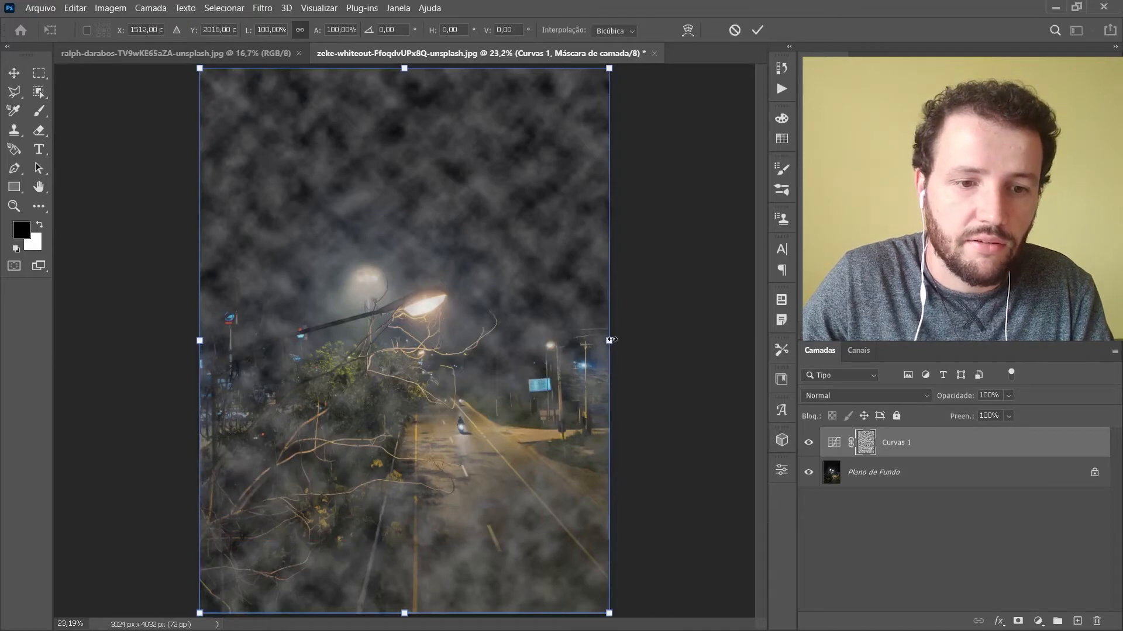
{"action": "left_click_drag", "start_coordinate": [611, 340], "coordinate": [811, 344]}
{"action": "left_click_drag", "start_coordinate": [200, 346], "coordinate": [8, 339]}
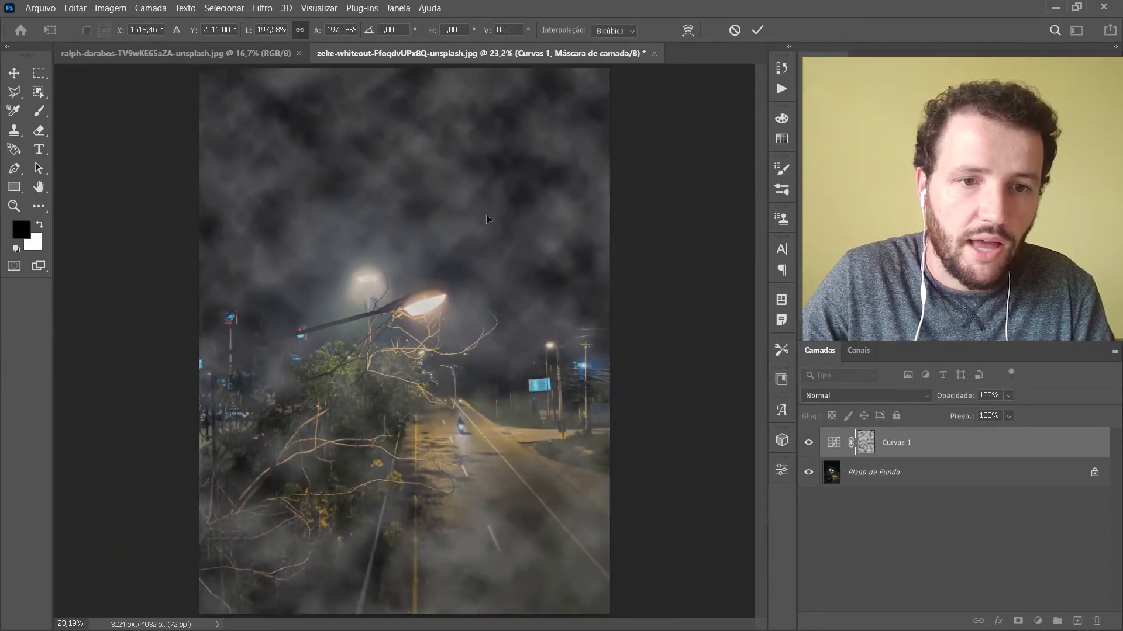
{"action": "left_click", "coordinate": [756, 31]}
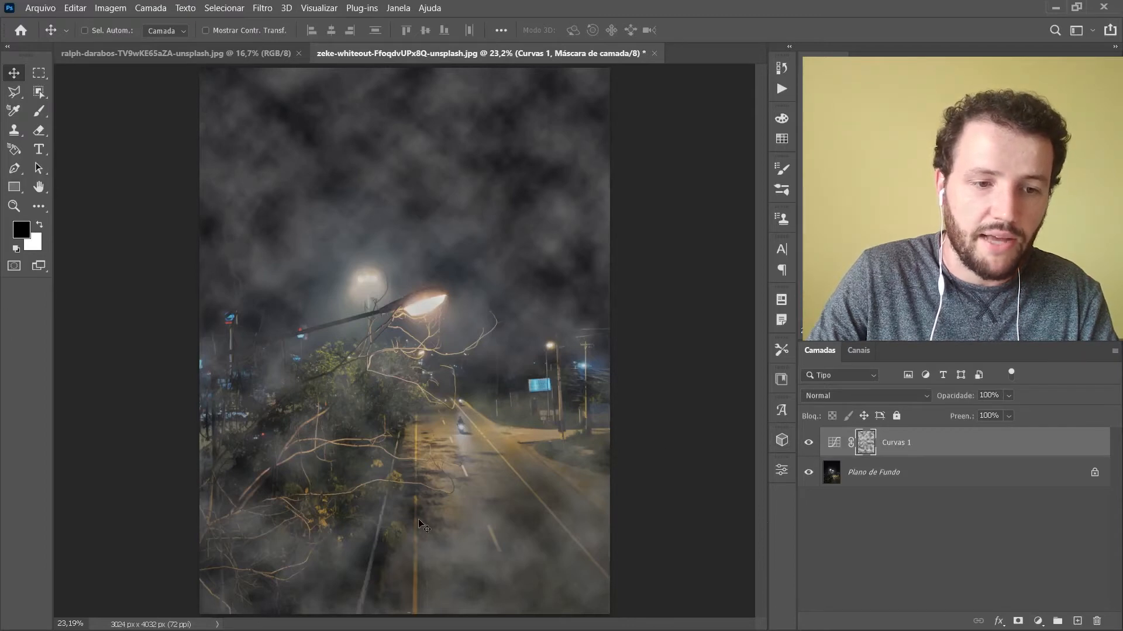
Paint black on the Curvas 1 mask with a soft brush at 19% opacity, reduced to 1000 px, to thin the fog over the road
{"action": "key", "text": "b"}
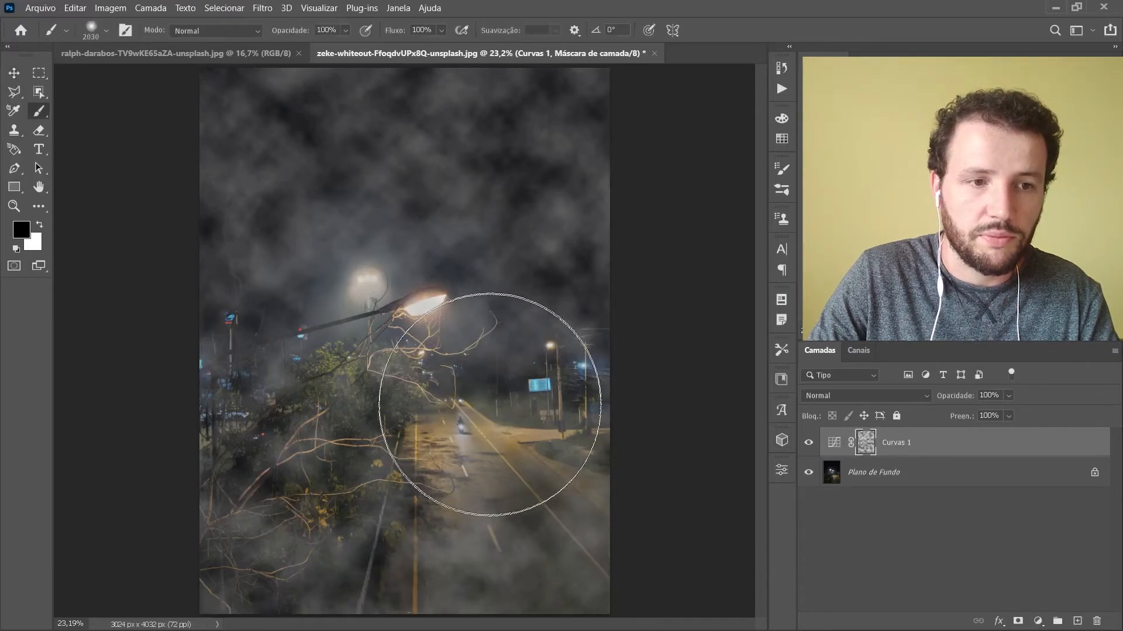
{"action": "left_click_drag", "start_coordinate": [346, 30], "coordinate": [307, 50]}
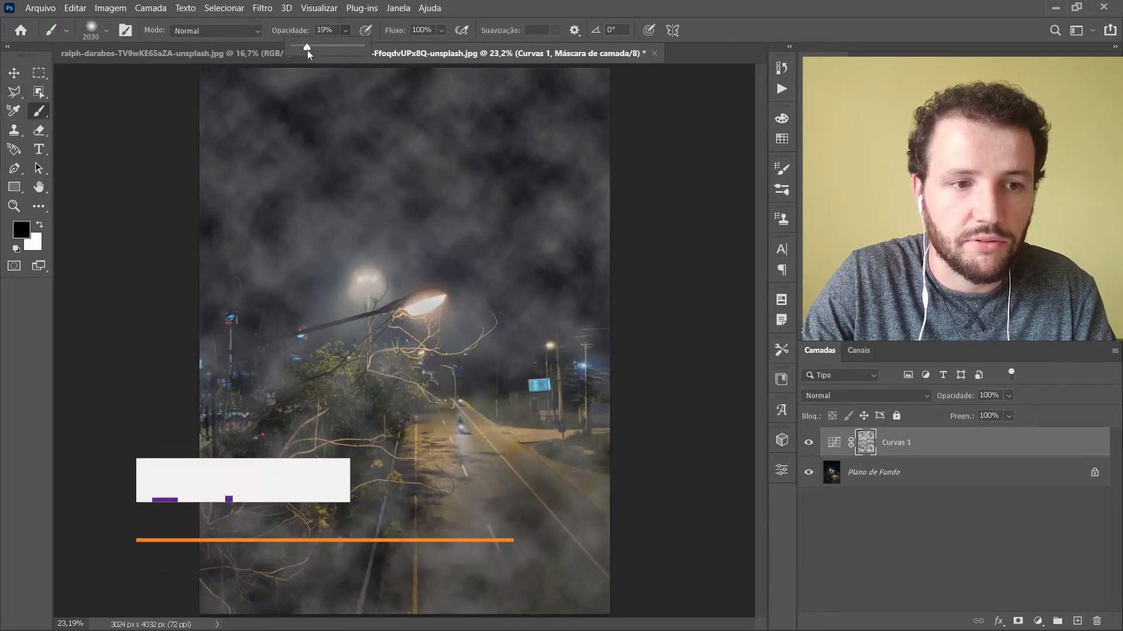
{"action": "left_click", "coordinate": [487, 5]}
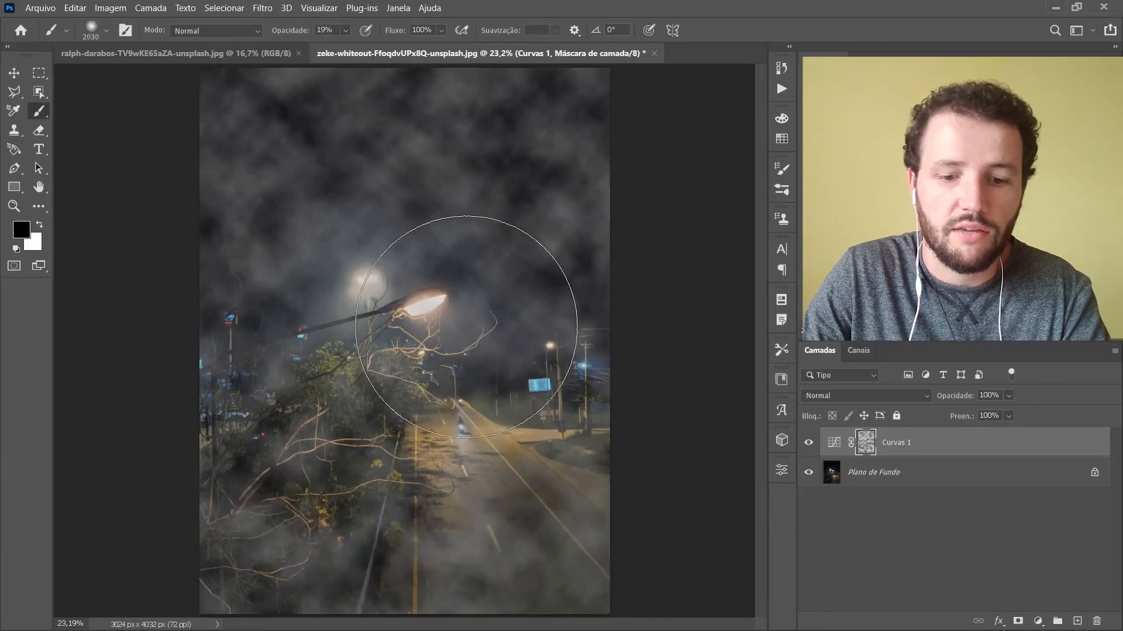
{"action": "key", "text": "bracketleft"}
{"action": "key", "text": "bracketleft"}
{"action": "key", "text": "bracketleft"}
{"action": "key", "text": "bracketleft"}
{"action": "key", "text": "bracketleft"}
{"action": "key", "text": "bracketleft"}
{"action": "key", "text": "bracketleft"}
{"action": "key", "text": "bracketleft"}
{"action": "key", "text": "bracketleft"}
{"action": "key", "text": "bracketleft"}
{"action": "key", "text": "bracketleft"}
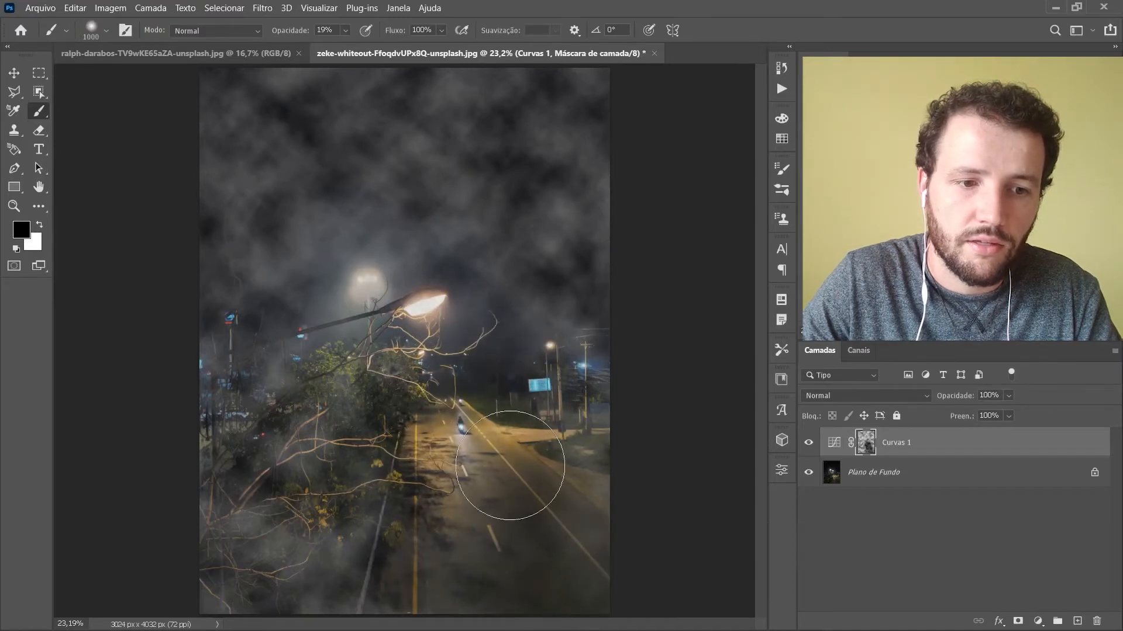
{"action": "key", "text": "x"}
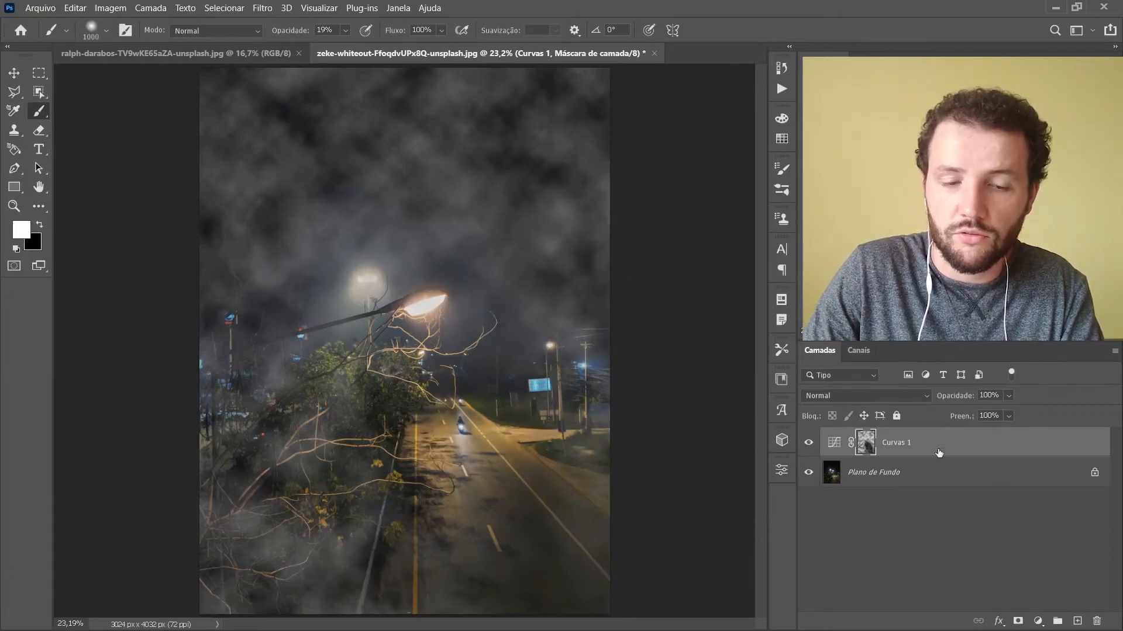
Duplicate the Curvas 1 adjustment layer and rename the copy Curvas 2
{"action": "key", "text": "ctrl+2"}
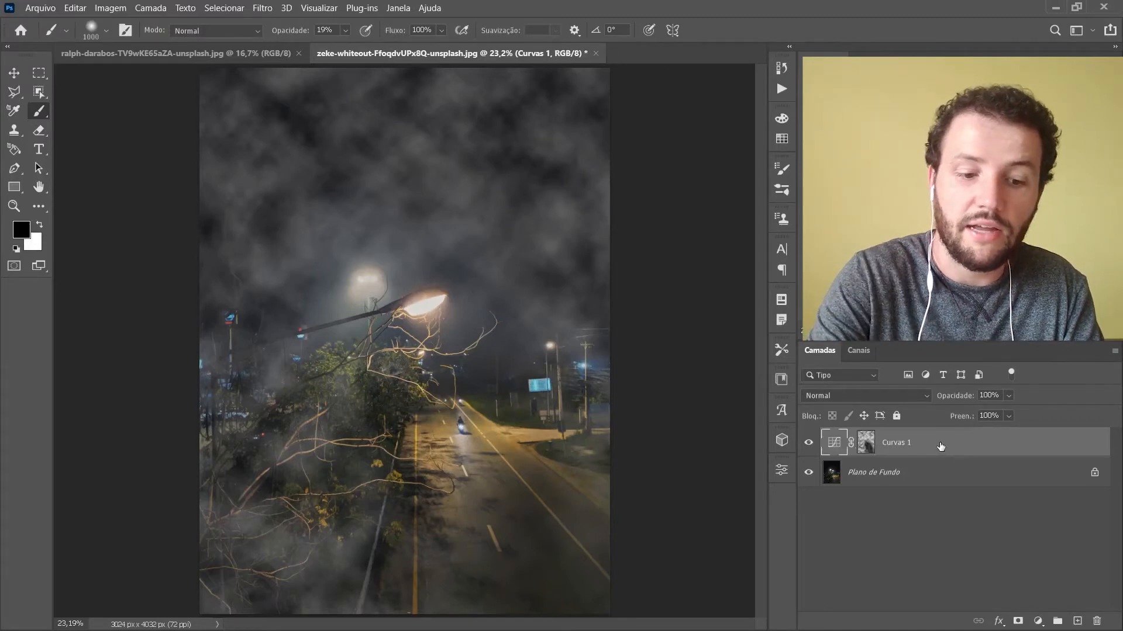
{"action": "key", "text": "ctrl+j"}
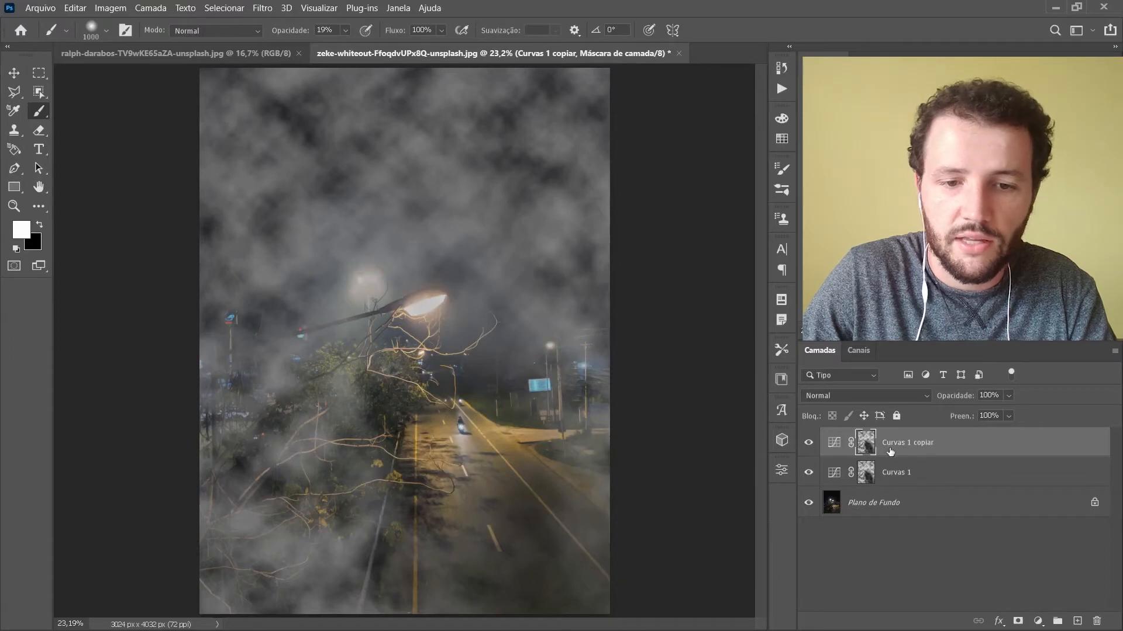
{"action": "double_click", "coordinate": [910, 443]}
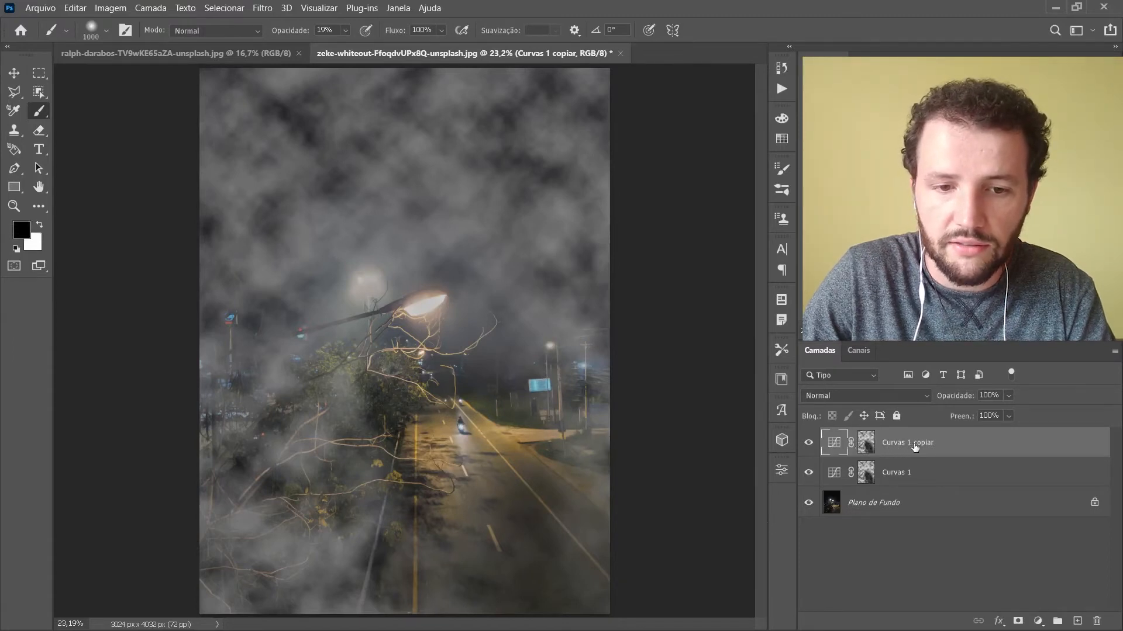
{"action": "key", "text": "Right"}
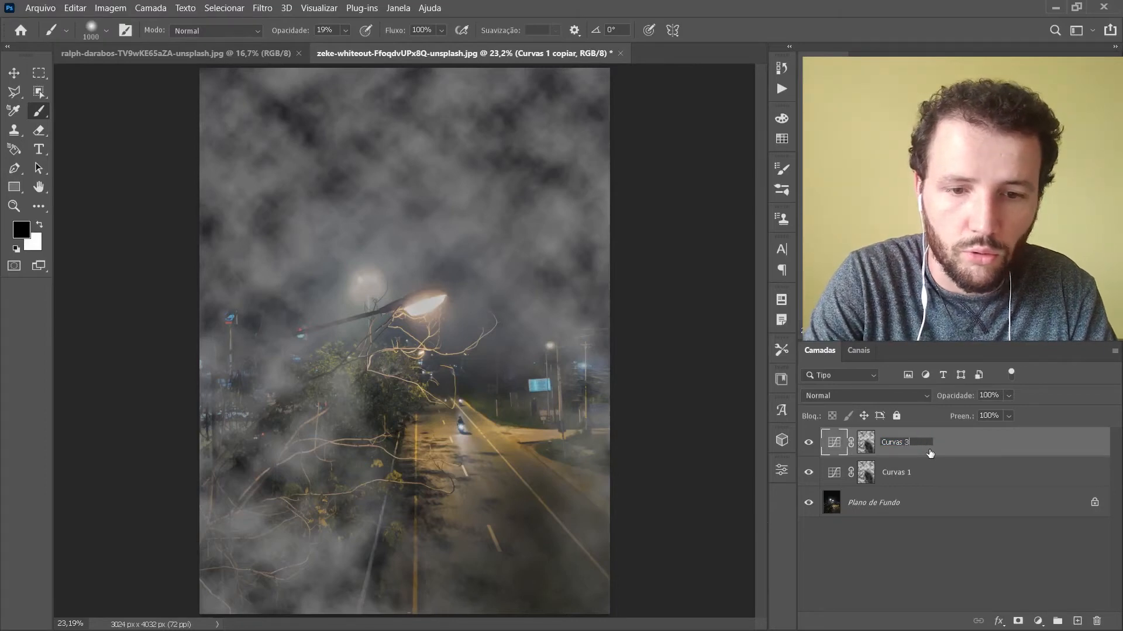
{"action": "type", "text": "2"}
{"action": "key", "text": "Return"}
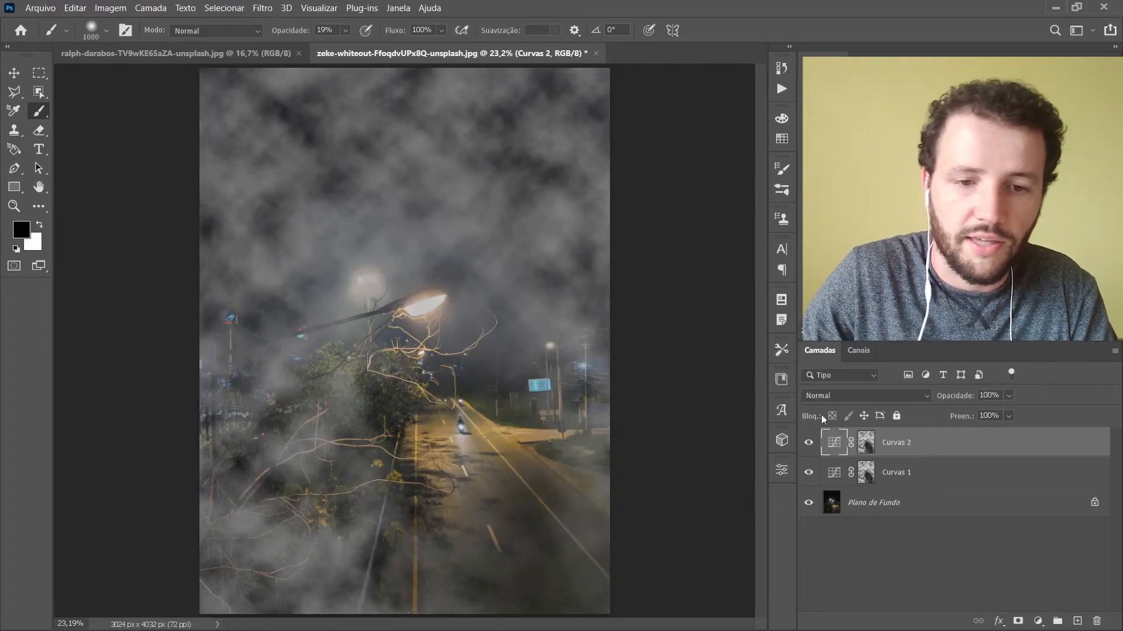
Render new Clouds (Nuvens) into the Curvas 2 layer mask using white and black
{"action": "left_click", "coordinate": [865, 442]}
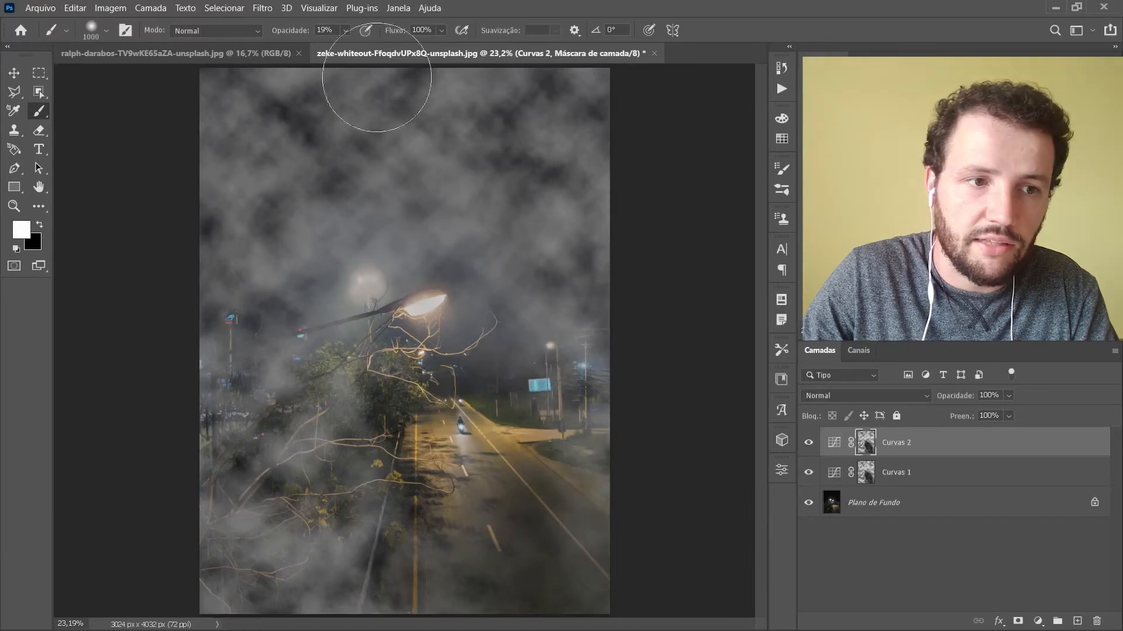
{"action": "left_click", "coordinate": [264, 8]}
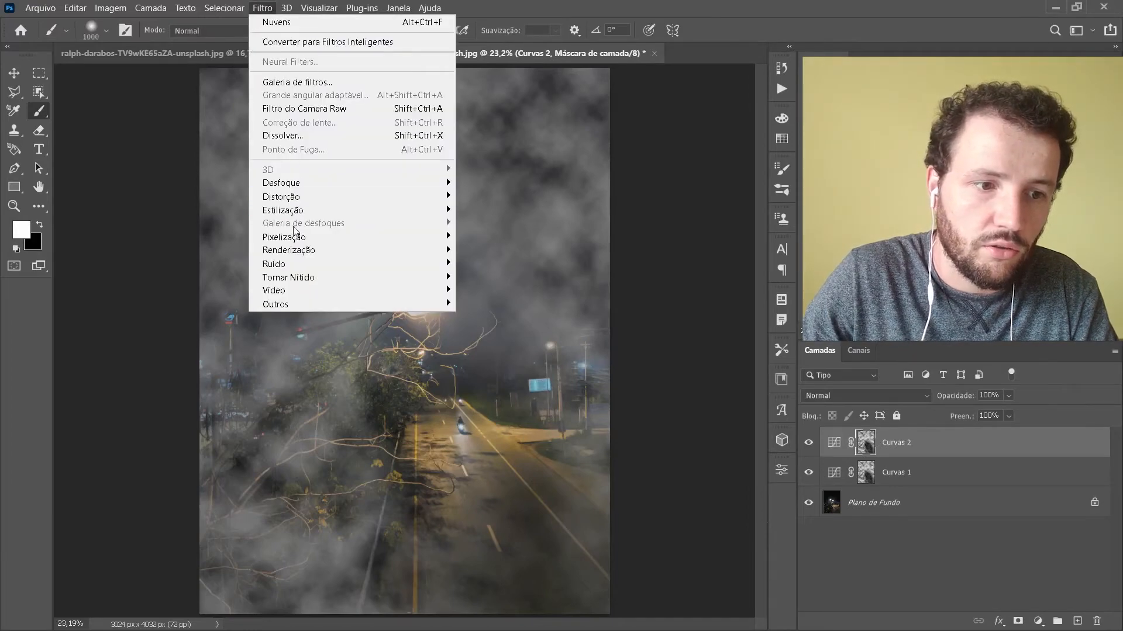
{"action": "mouse_move", "coordinate": [297, 250]}
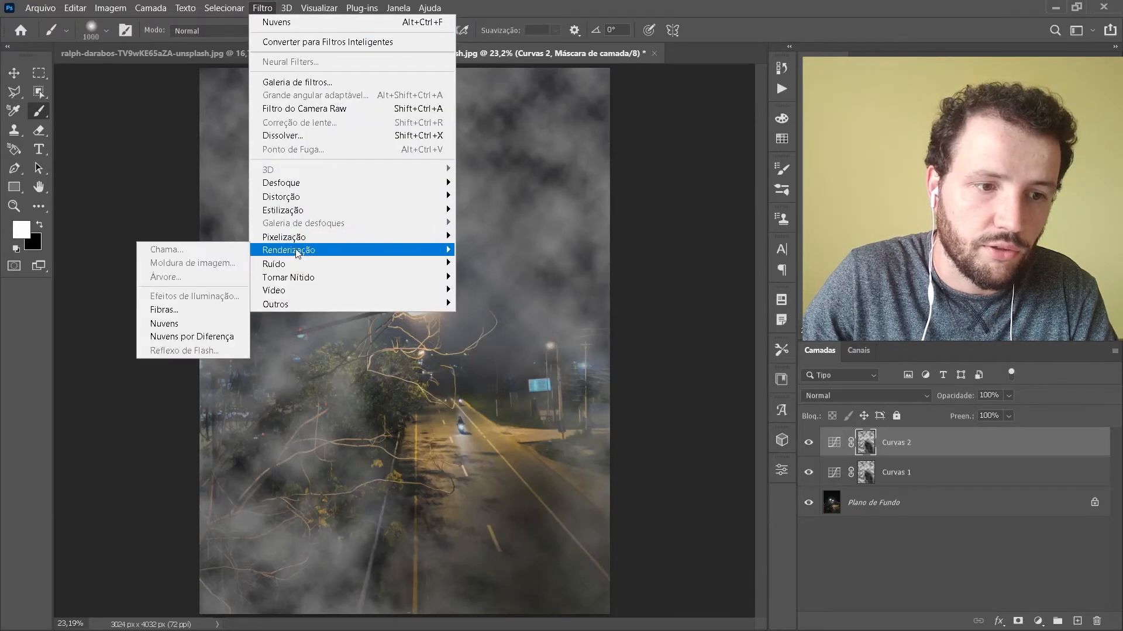
{"action": "left_click", "coordinate": [188, 324]}
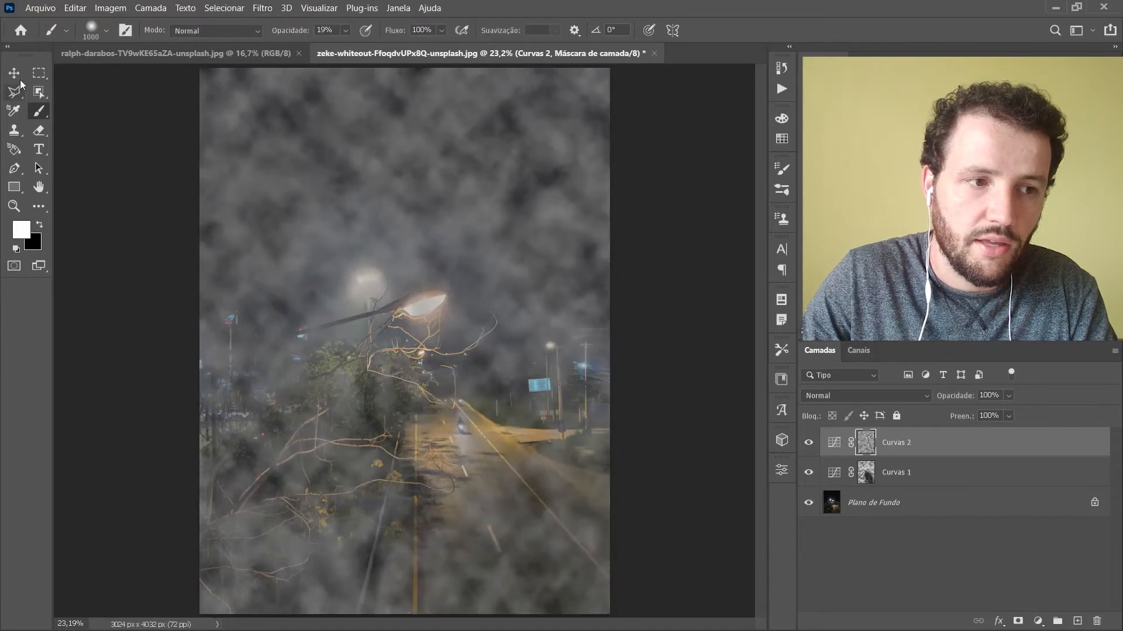
Scale the clouds in the Curvas 2 layer mask up proportionally to 420%
{"action": "left_click", "coordinate": [15, 79]}
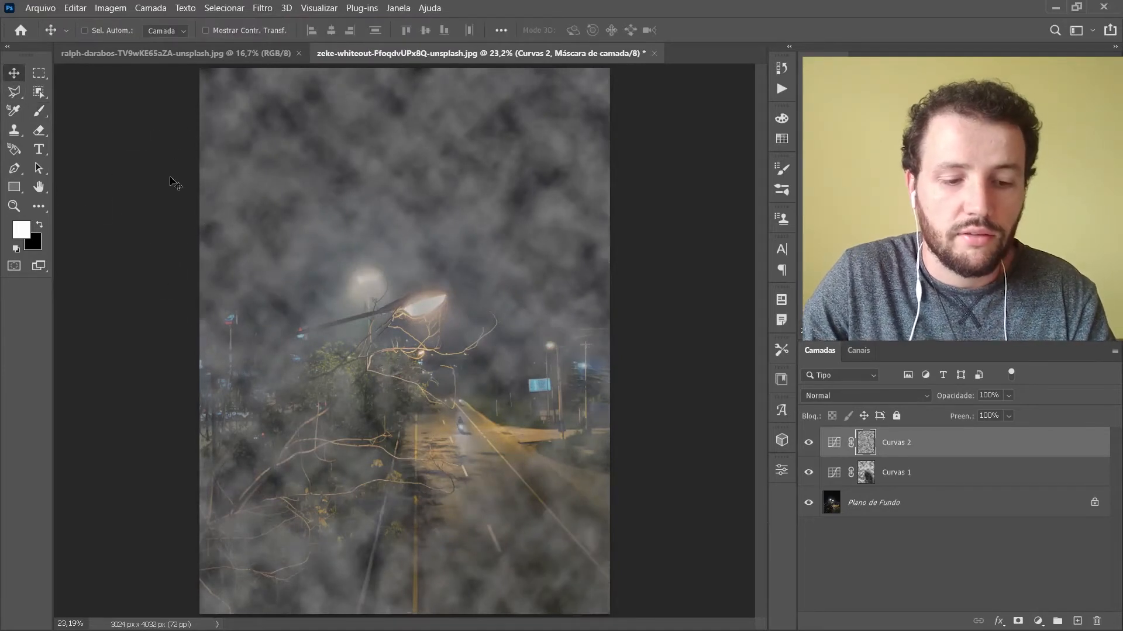
{"action": "key", "text": "ctrl"}
{"action": "key", "text": "ctrl+t"}
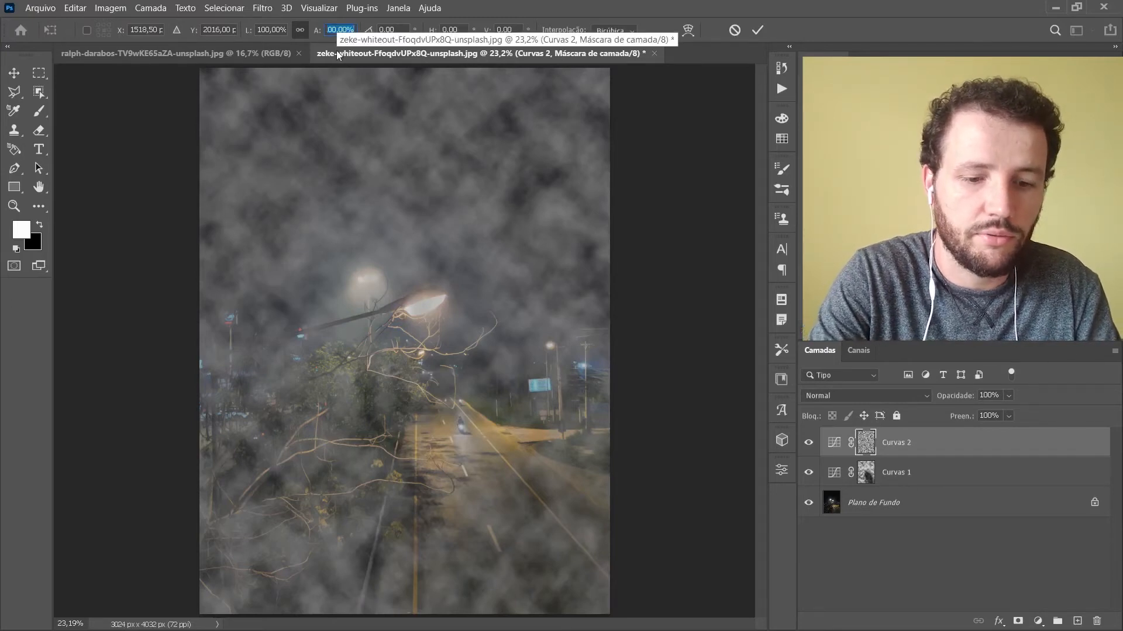
{"action": "type", "text": "300"}
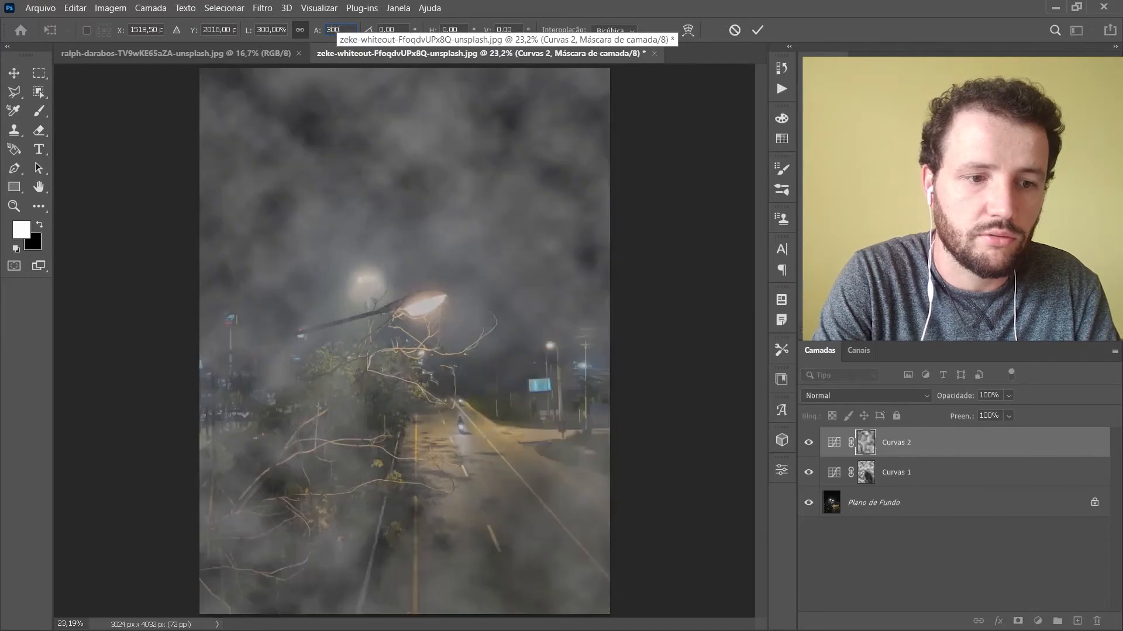
{"action": "key", "text": "Tab"}
{"action": "key", "text": "shift+Tab"}
{"action": "key", "text": "shift+Tab"}
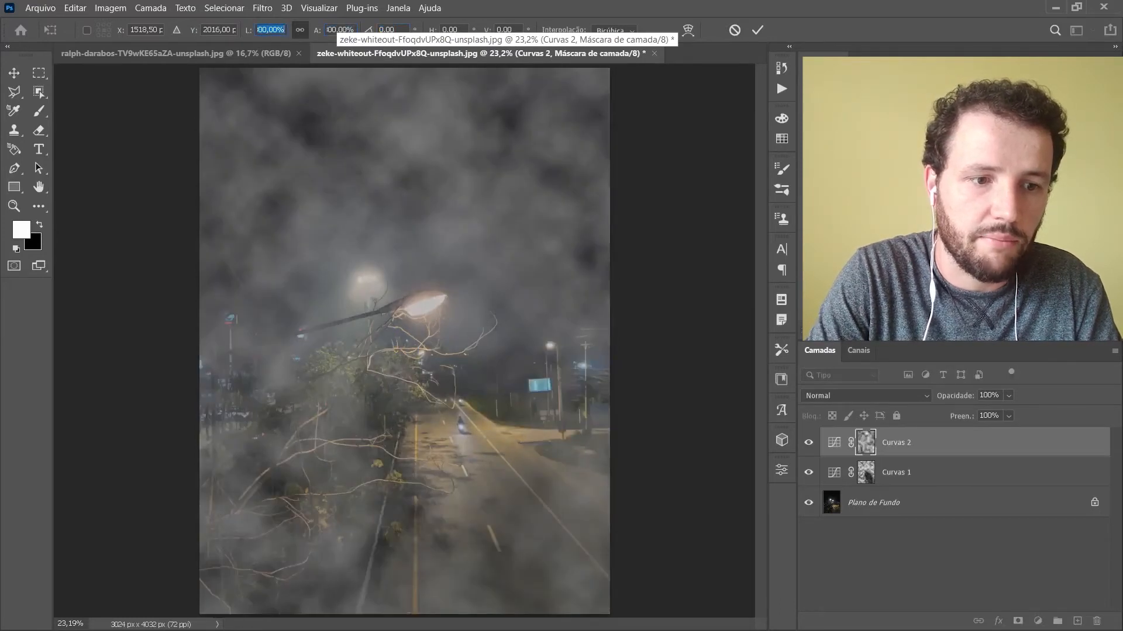
{"action": "type", "text": "410"}
{"action": "key", "text": "Return"}
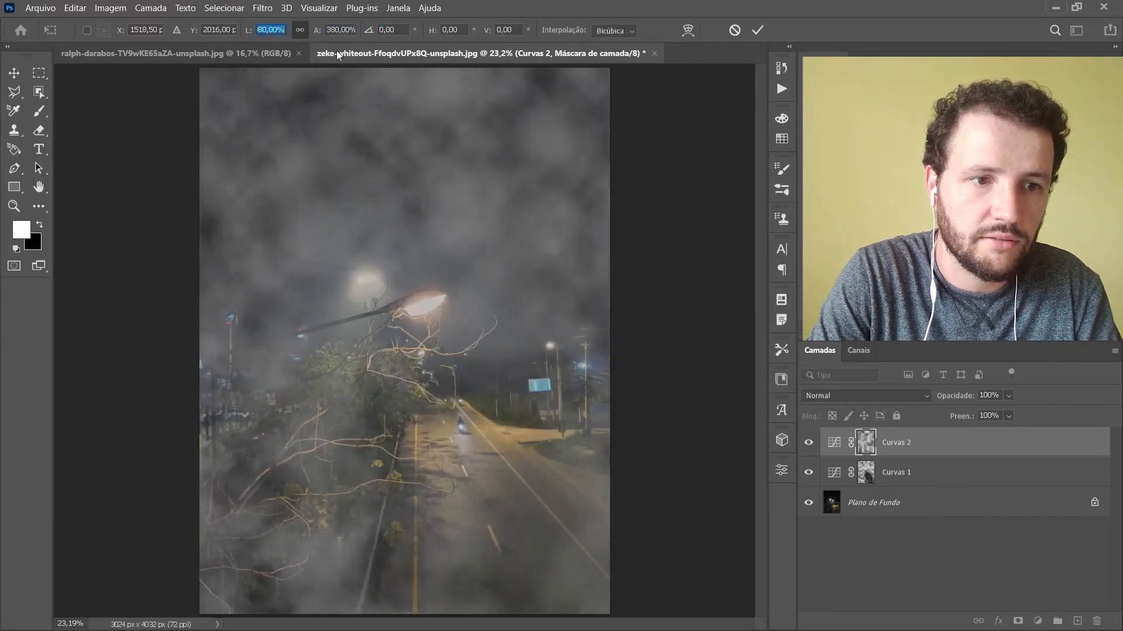
{"action": "key", "text": "shift+Up"}
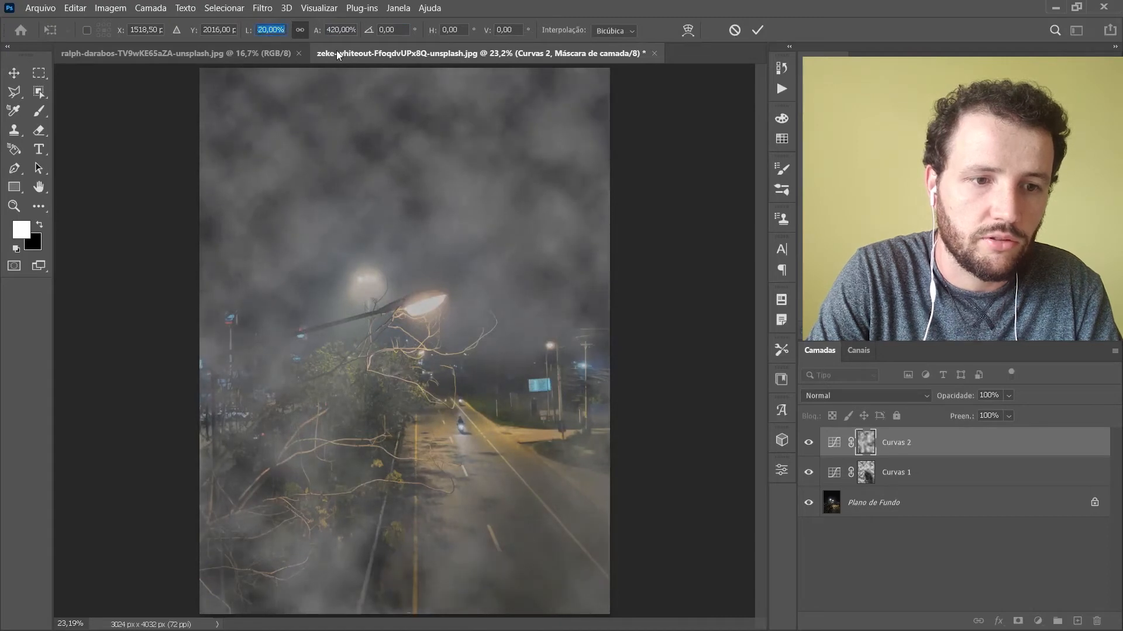
{"action": "key", "text": "Return"}
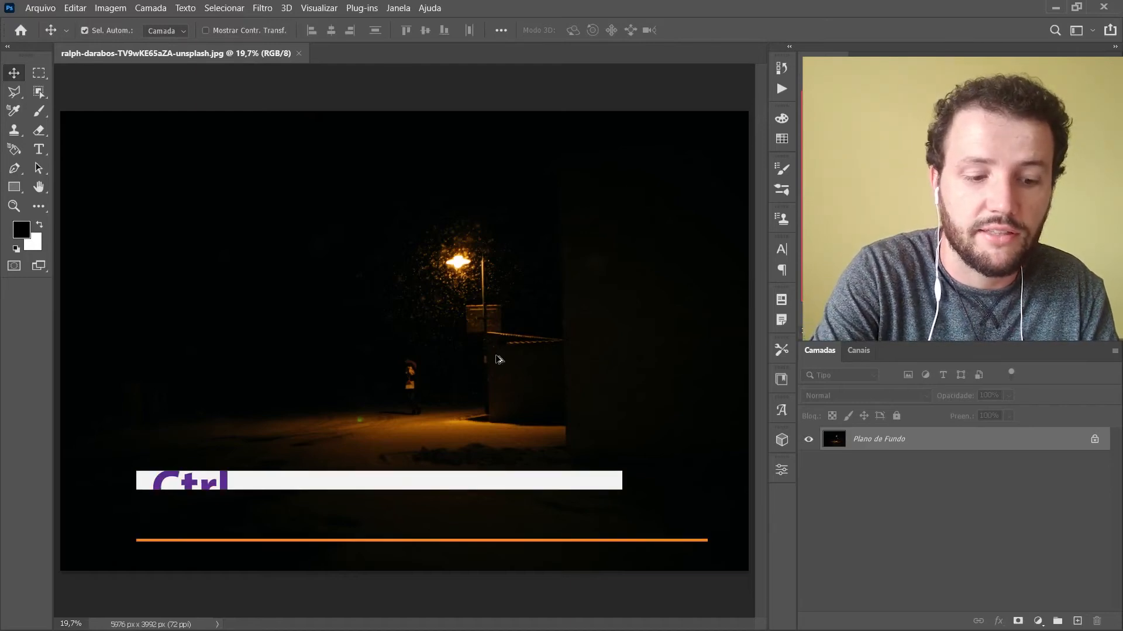
Add a new empty layer to the dark lamppost photo and sample orange from the lit ground as the brush colour
{"action": "key", "text": "ctrl+shift+alt+n"}
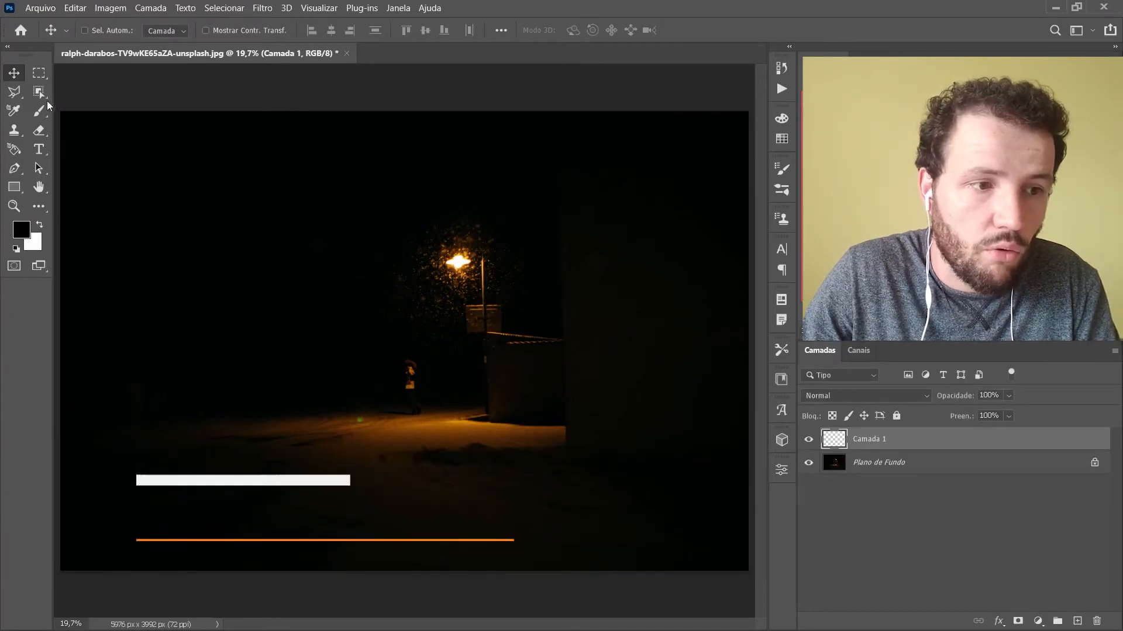
{"action": "left_click", "coordinate": [41, 115]}
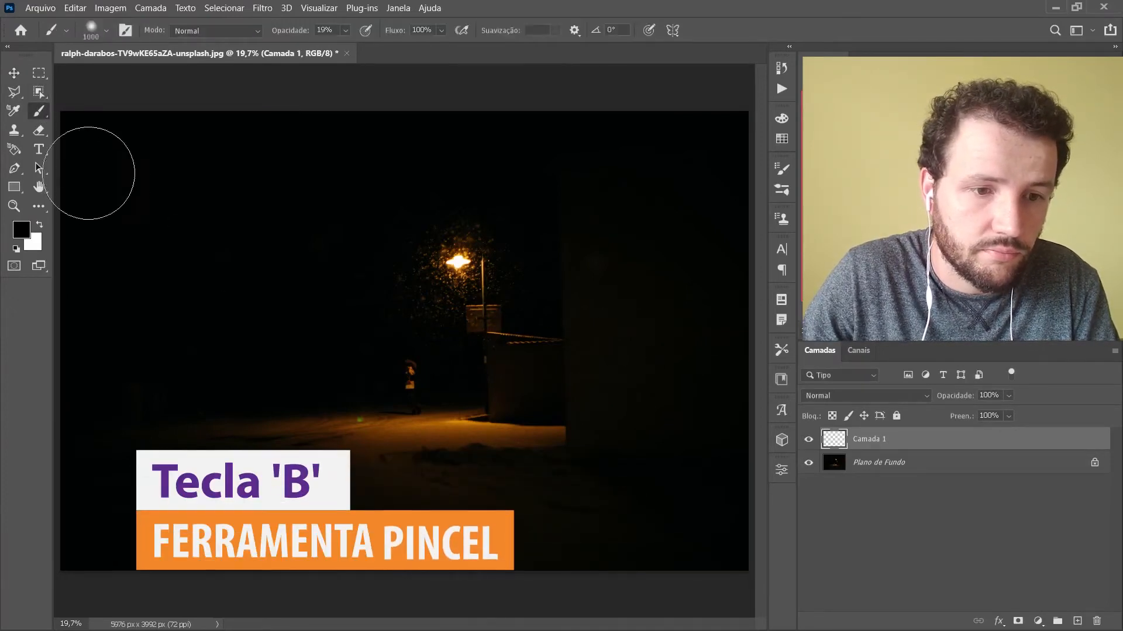
{"action": "key", "text": "alt"}
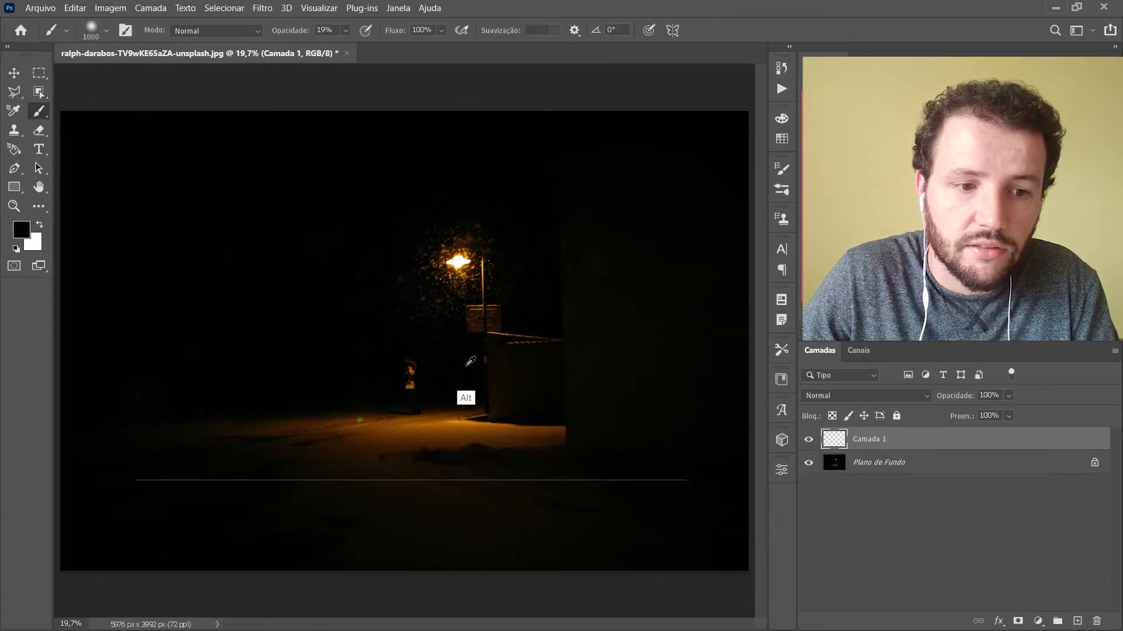
{"action": "left_click", "coordinate": [433, 421], "text": "alt"}
{"action": "left_click", "coordinate": [436, 420], "text": "alt"}
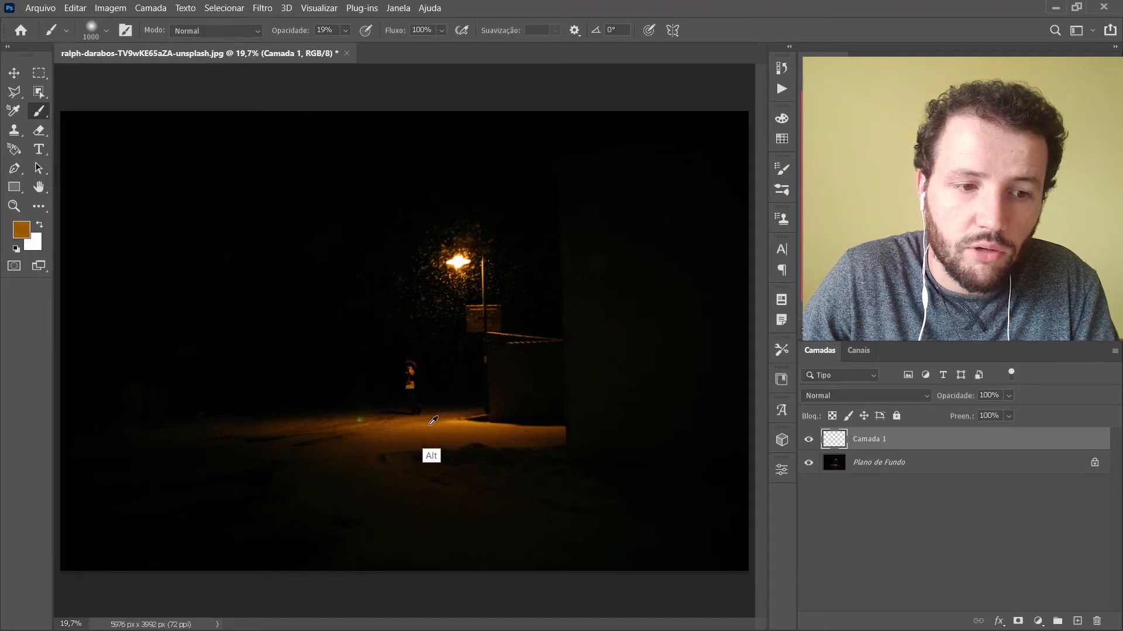
{"action": "left_click", "coordinate": [439, 419], "text": "alt"}
{"action": "left_click", "coordinate": [447, 419], "text": "alt"}
{"action": "left_click", "coordinate": [449, 420], "text": "alt"}
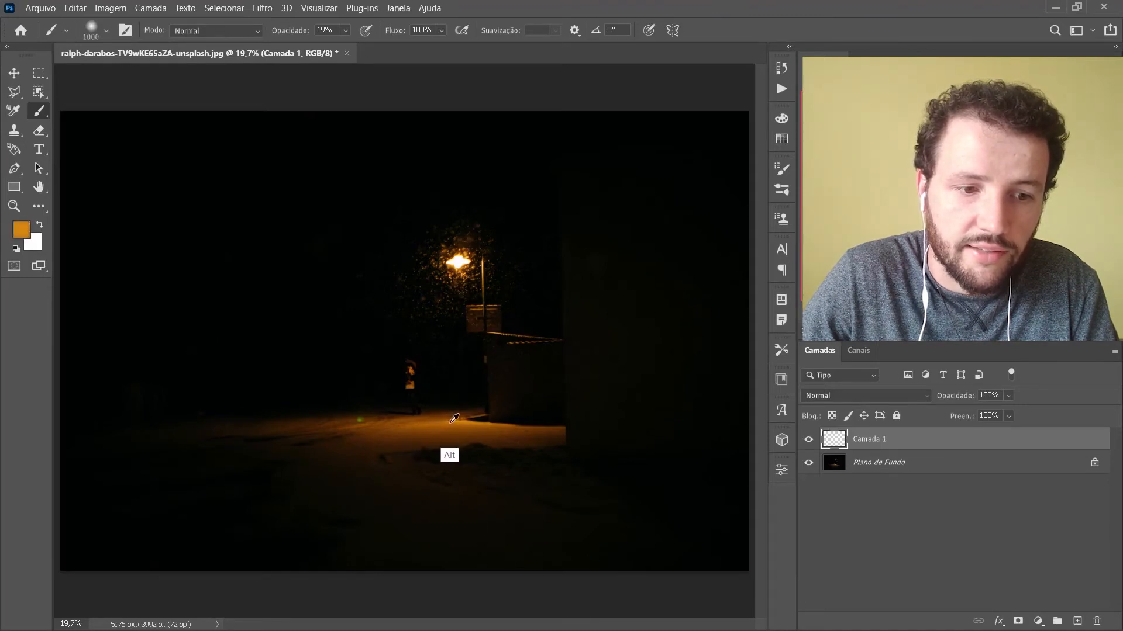
{"action": "left_click", "coordinate": [456, 416], "text": "alt"}
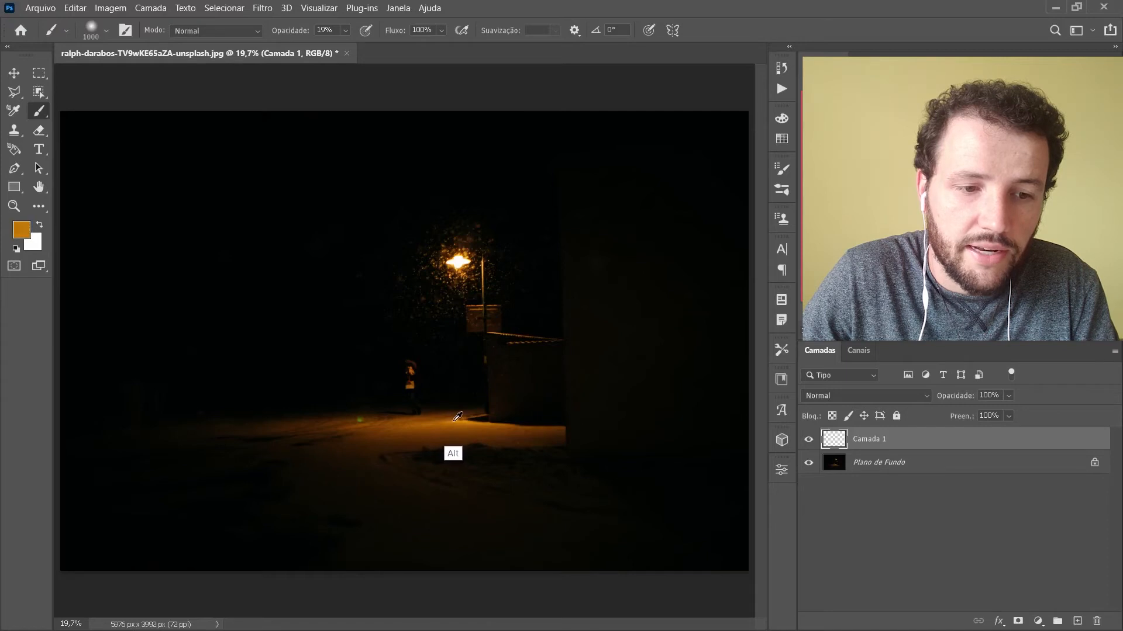
{"action": "left_click", "coordinate": [457, 416], "text": "alt"}
{"action": "left_click", "coordinate": [457, 416], "text": "alt"}
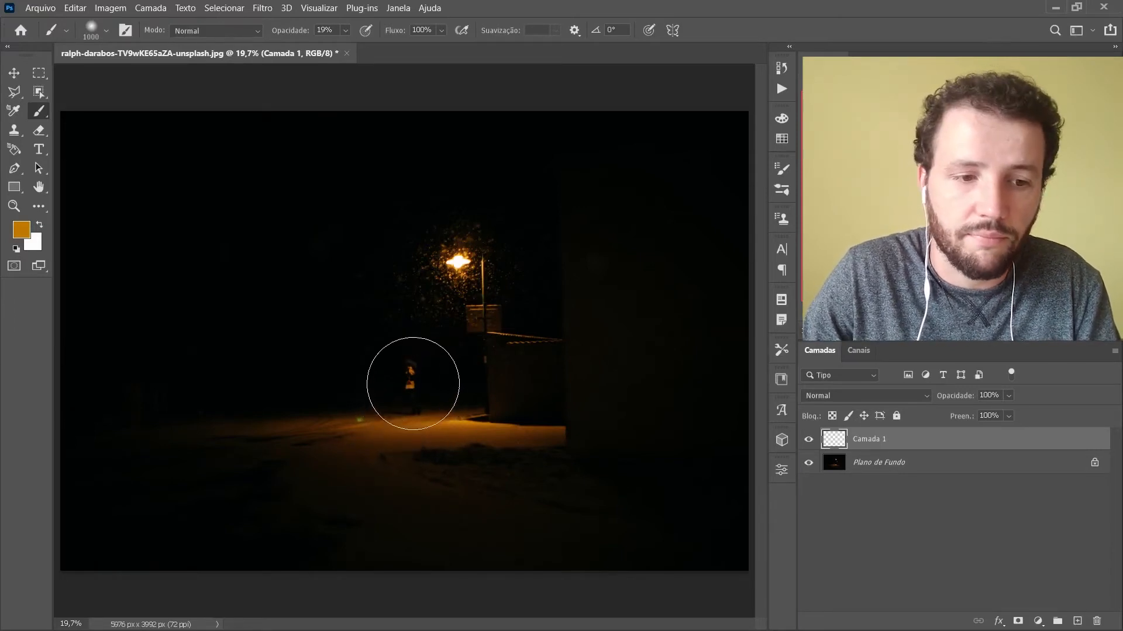
Paint an orange cone of light from the street lamp to the ground on Camada 1 with a soft 500 px brush at 21% opacity
{"action": "key", "text": "bracketleft"}
{"action": "key", "text": "bracketleft"}
{"action": "key", "text": "bracketleft"}
{"action": "key", "text": "bracketleft"}
{"action": "key", "text": "bracketleft"}
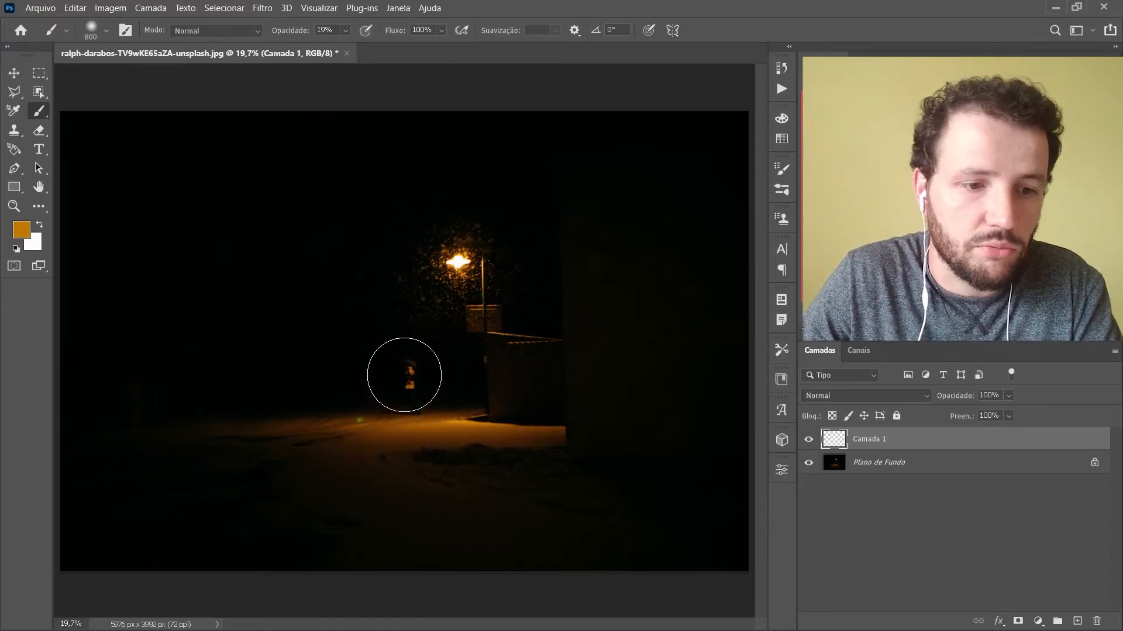
{"action": "left_click", "coordinate": [345, 31]}
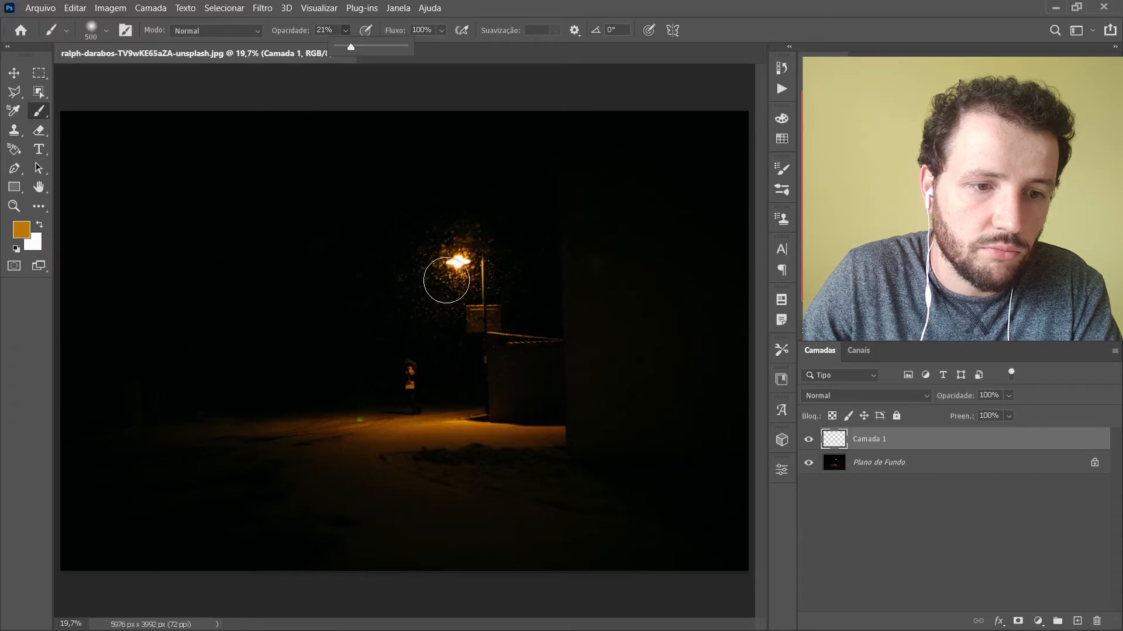
{"action": "mouse_move", "coordinate": [447, 275]}
{"action": "left_mouse_down"}
{"action": "mouse_move", "coordinate": [327, 411]}
{"action": "mouse_move", "coordinate": [434, 339]}
{"action": "mouse_move", "coordinate": [441, 316]}
{"action": "mouse_move", "coordinate": [359, 415]}
{"action": "mouse_move", "coordinate": [425, 347]}
{"action": "mouse_move", "coordinate": [437, 428]}
{"action": "mouse_move", "coordinate": [401, 392]}
{"action": "mouse_move", "coordinate": [417, 415]}
{"action": "mouse_move", "coordinate": [450, 424]}
{"action": "mouse_move", "coordinate": [429, 295]}
{"action": "mouse_move", "coordinate": [439, 286]}
{"action": "mouse_move", "coordinate": [359, 407]}
{"action": "mouse_move", "coordinate": [421, 352]}
{"action": "mouse_move", "coordinate": [430, 406]}
{"action": "mouse_move", "coordinate": [445, 304]}
{"action": "mouse_move", "coordinate": [420, 336]}
{"action": "mouse_move", "coordinate": [411, 378]}
{"action": "mouse_move", "coordinate": [432, 322]}
{"action": "mouse_move", "coordinate": [424, 398]}
{"action": "mouse_move", "coordinate": [499, 437]}
{"action": "mouse_move", "coordinate": [446, 304]}
{"action": "left_mouse_up"}
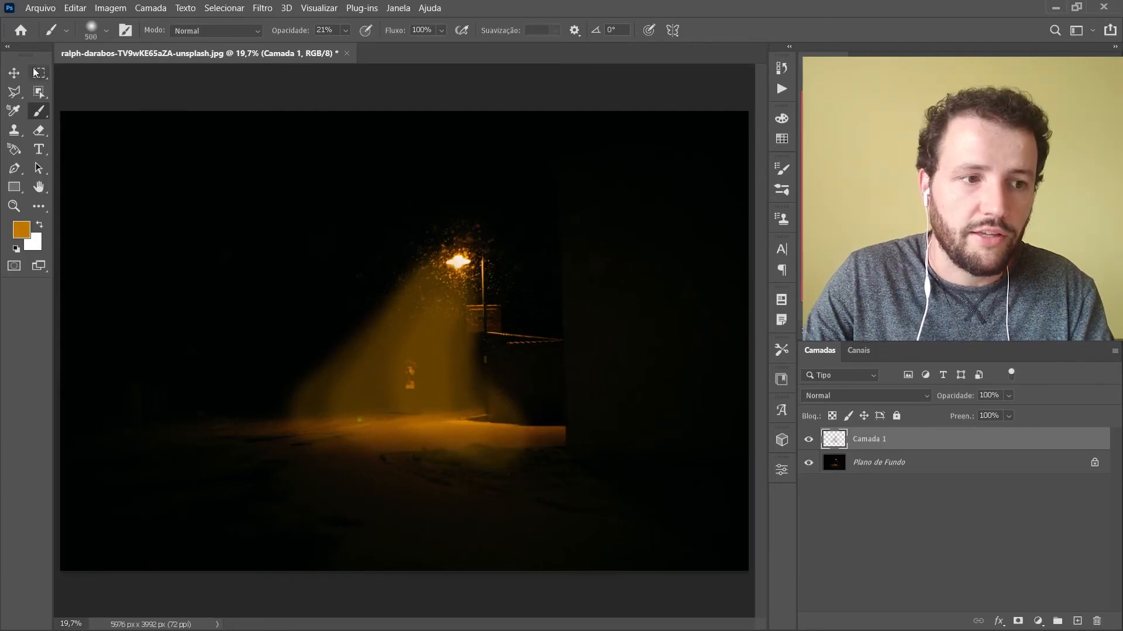
{"action": "left_click", "coordinate": [16, 75]}
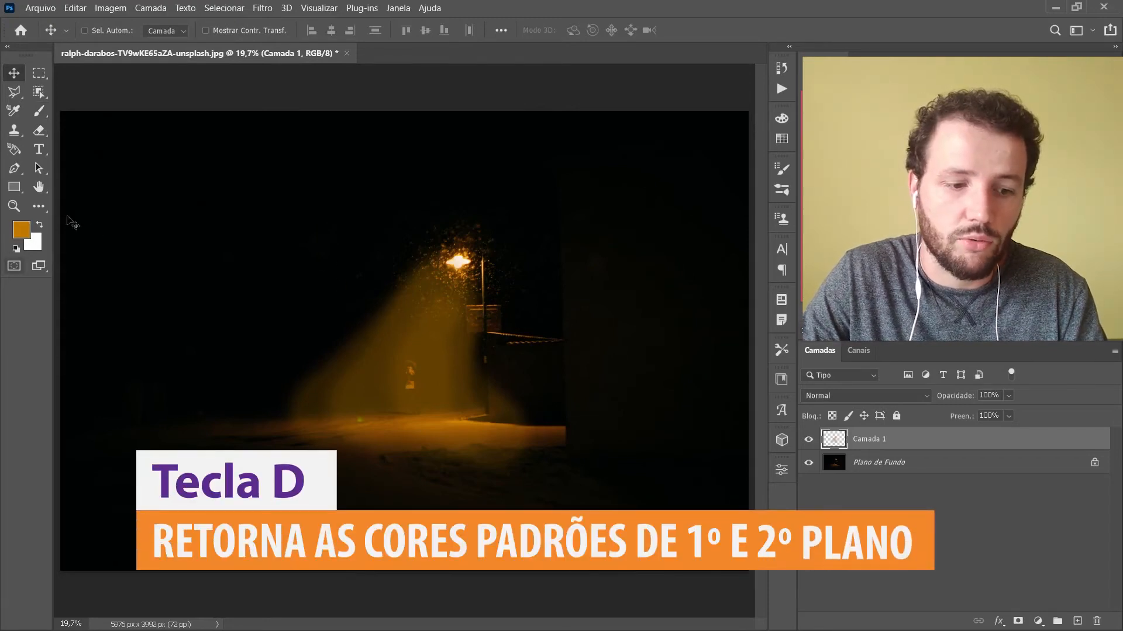
Reset the foreground and background colours to default and blur the light cone on Camada 1 with a 55,3-pixel Gaussian Blur
{"action": "key", "text": "d"}
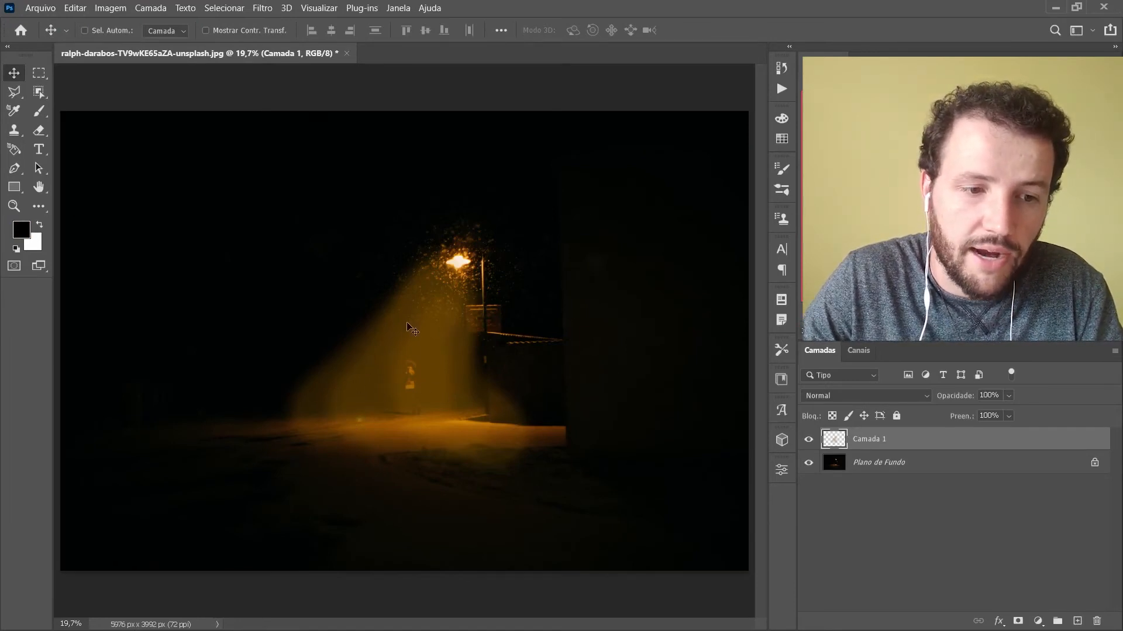
{"action": "left_click", "coordinate": [263, 10]}
{"action": "mouse_move", "coordinate": [321, 186]}
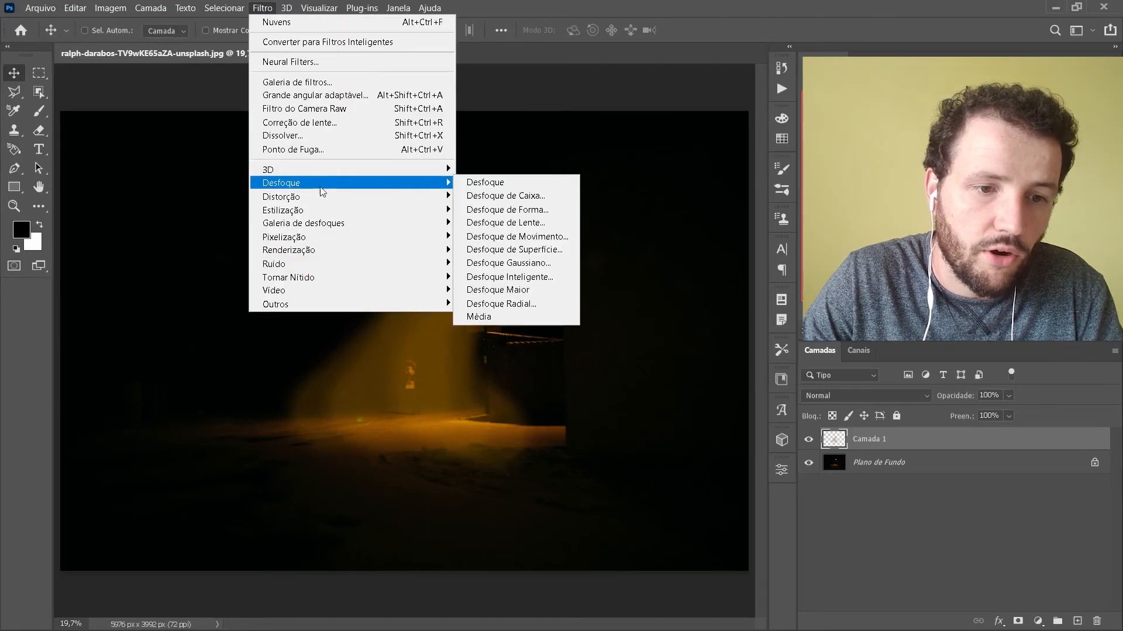
{"action": "left_click", "coordinate": [517, 263]}
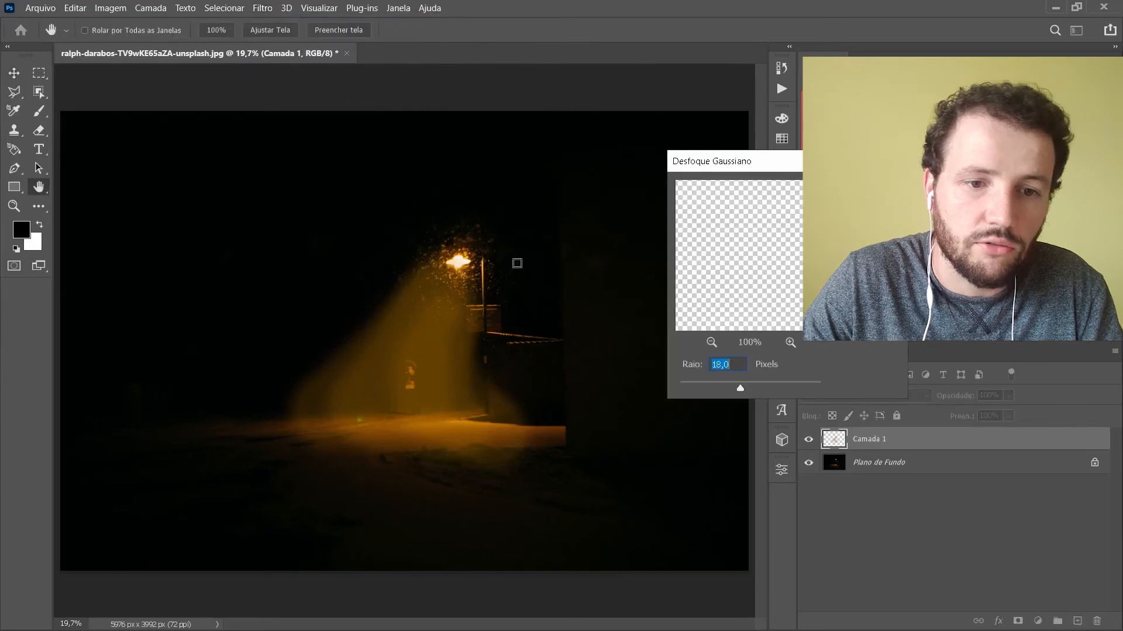
{"action": "left_click_drag", "start_coordinate": [744, 162], "coordinate": [570, 232]}
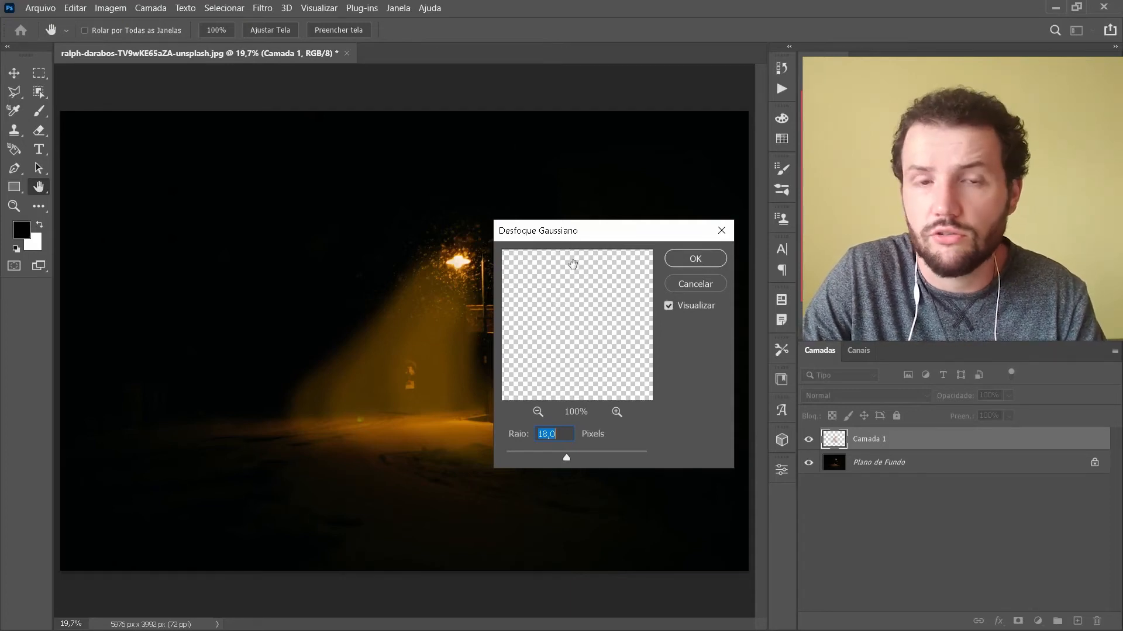
{"action": "left_click_drag", "start_coordinate": [550, 237], "coordinate": [572, 218]}
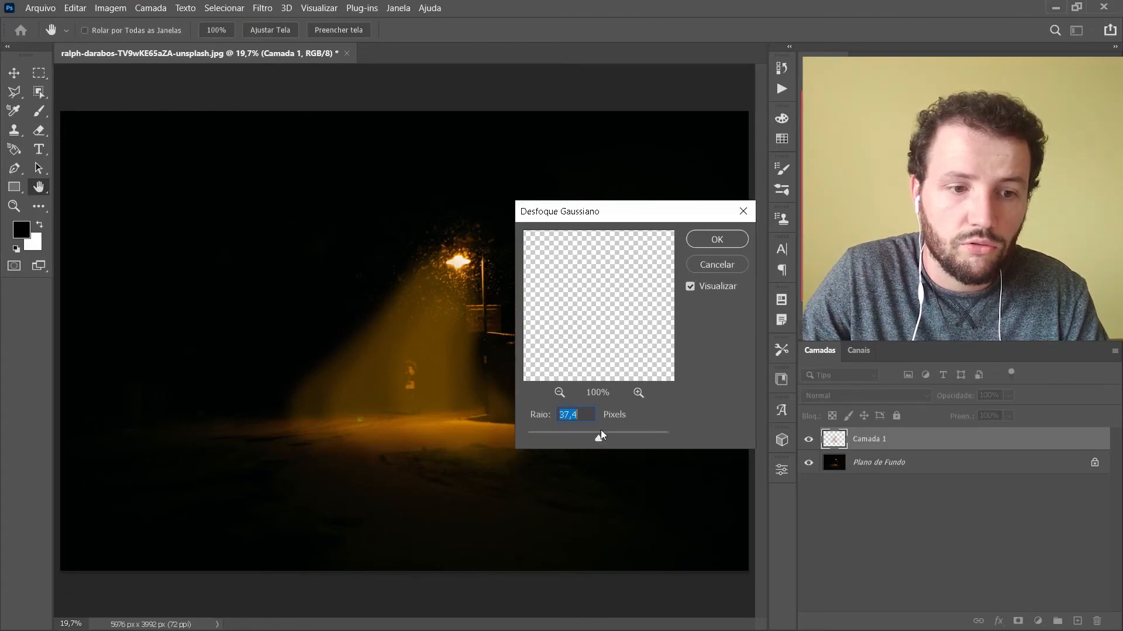
{"action": "left_click_drag", "start_coordinate": [601, 430], "coordinate": [680, 440]}
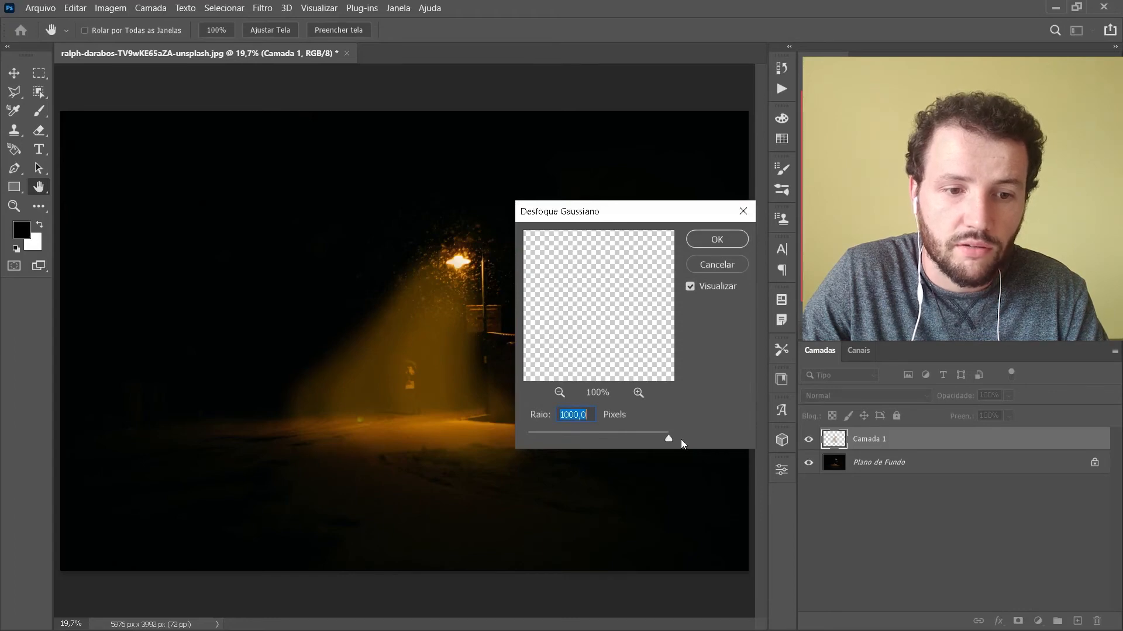
{"action": "left_click", "coordinate": [608, 438]}
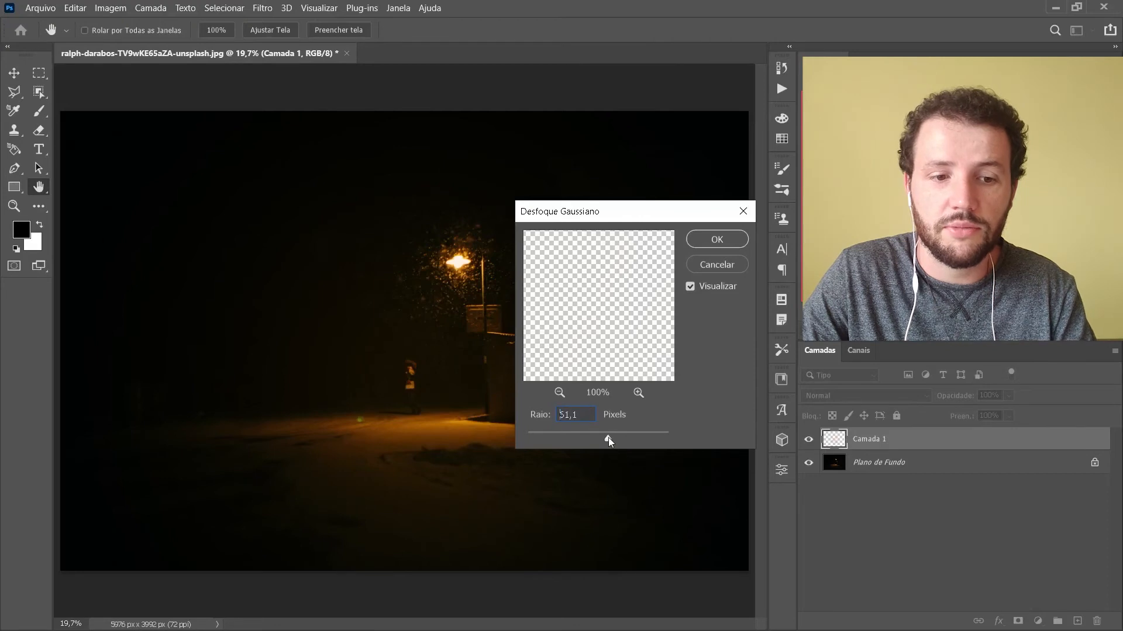
{"action": "left_click_drag", "start_coordinate": [566, 438], "coordinate": [605, 436]}
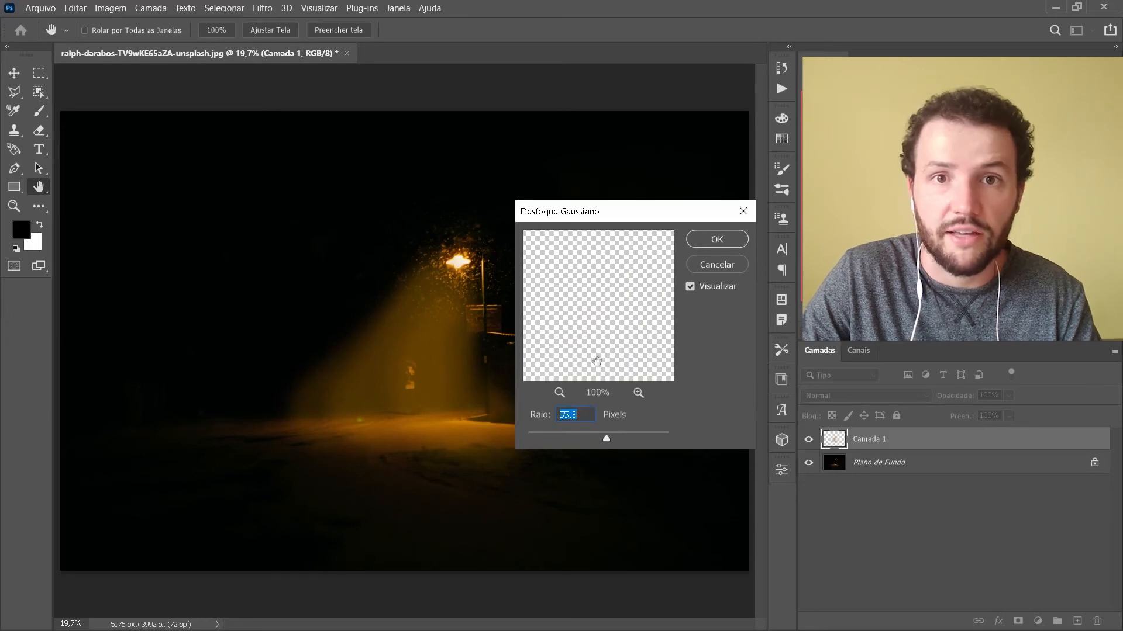
{"action": "left_click", "coordinate": [716, 239]}
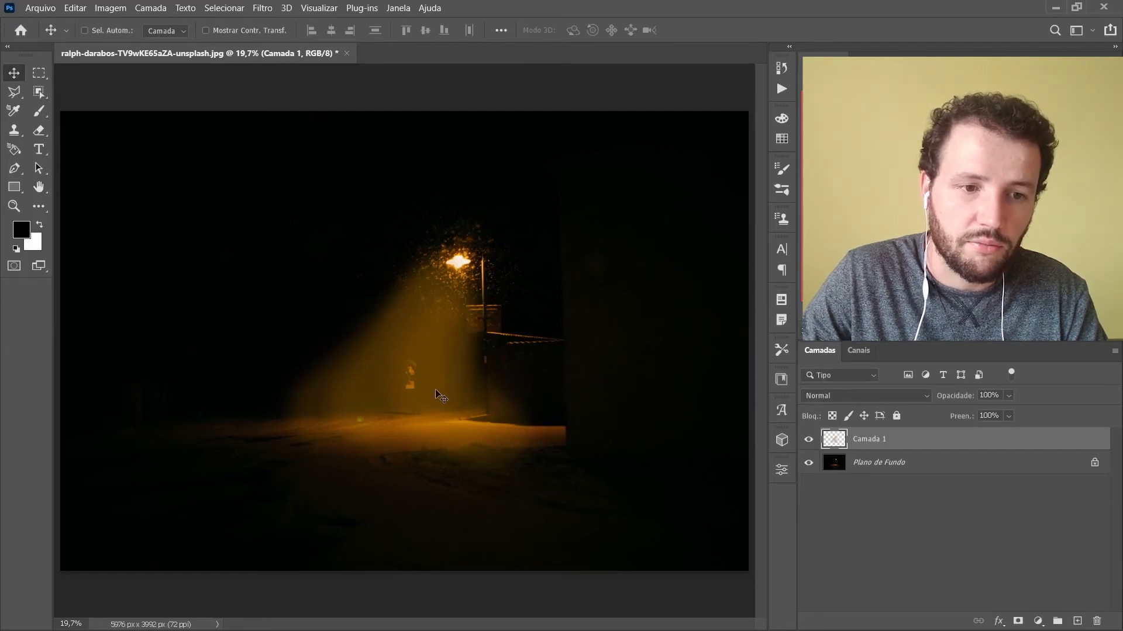
Nudge the light cone slightly to the right beneath the lamp and give Camada 1 a layer mask rendered with Clouds (Nuvens)
{"action": "left_click_drag", "start_coordinate": [437, 393], "coordinate": [451, 394]}
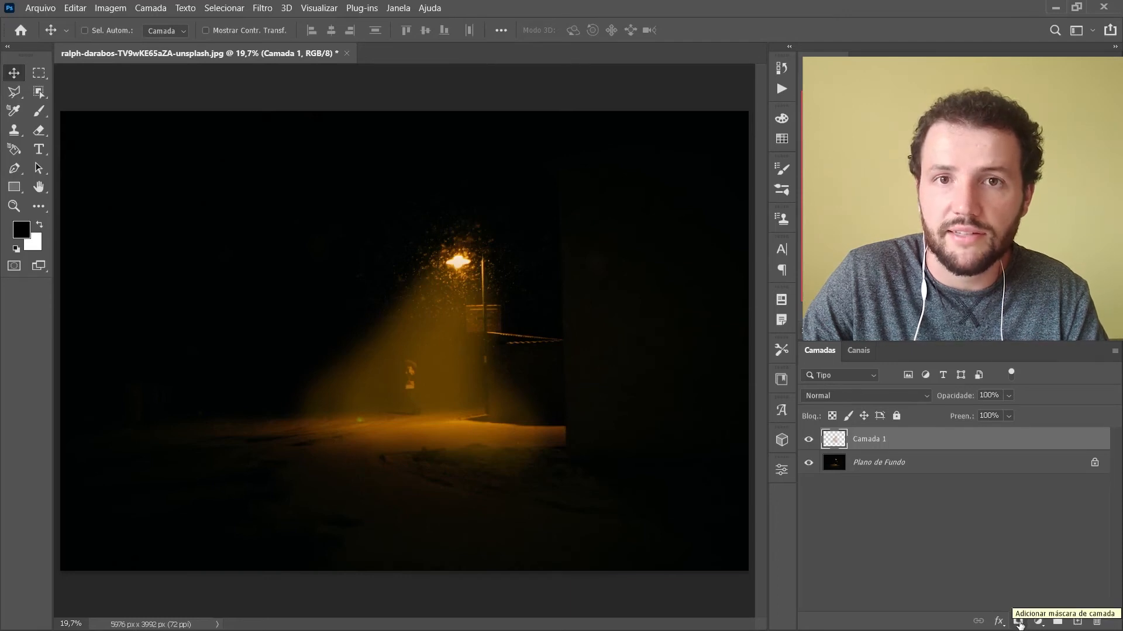
{"action": "left_click", "coordinate": [1018, 622]}
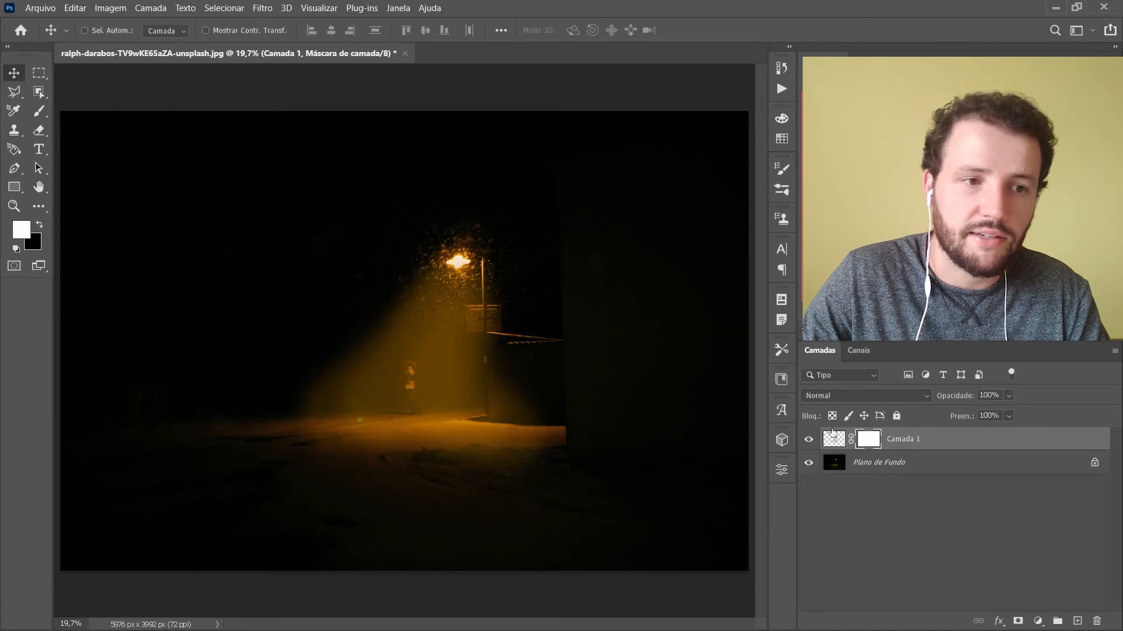
{"action": "left_click", "coordinate": [263, 8]}
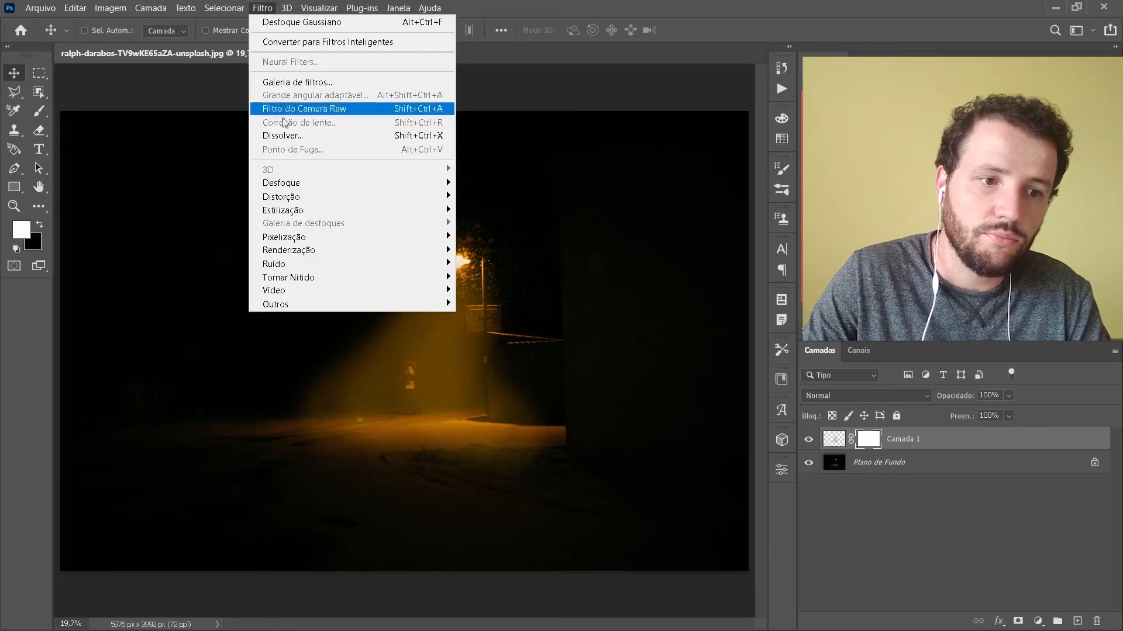
{"action": "mouse_move", "coordinate": [296, 252]}
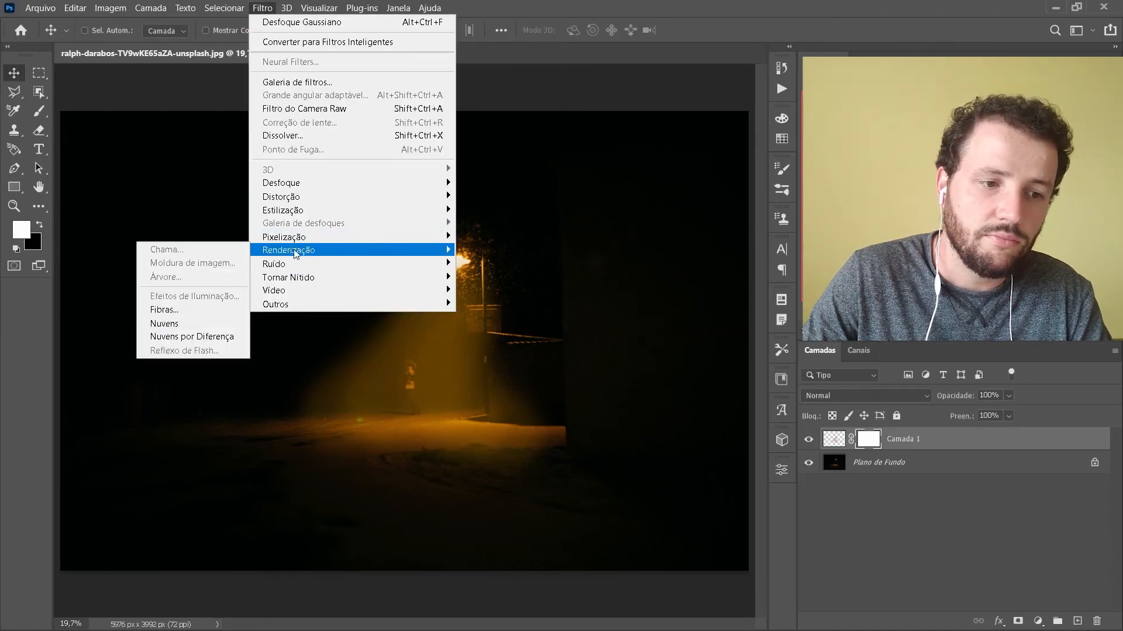
{"action": "left_click", "coordinate": [180, 325]}
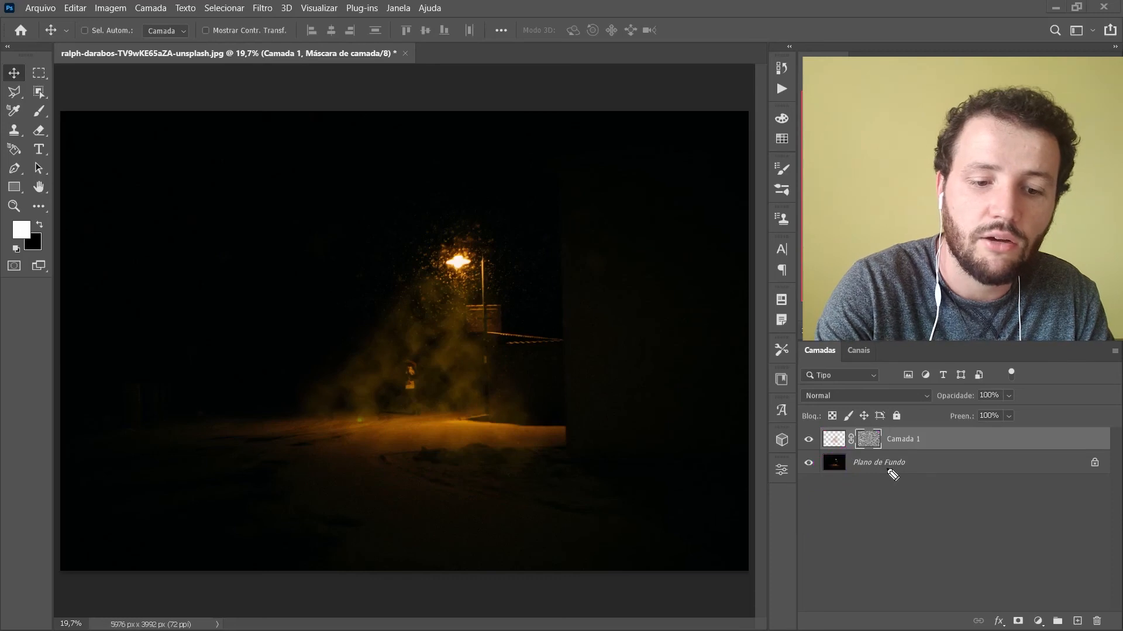
Unlink the layer mask from Camada 1 and scale the clouds in the mask up proportionally to 300%
{"action": "left_click", "coordinate": [918, 528]}
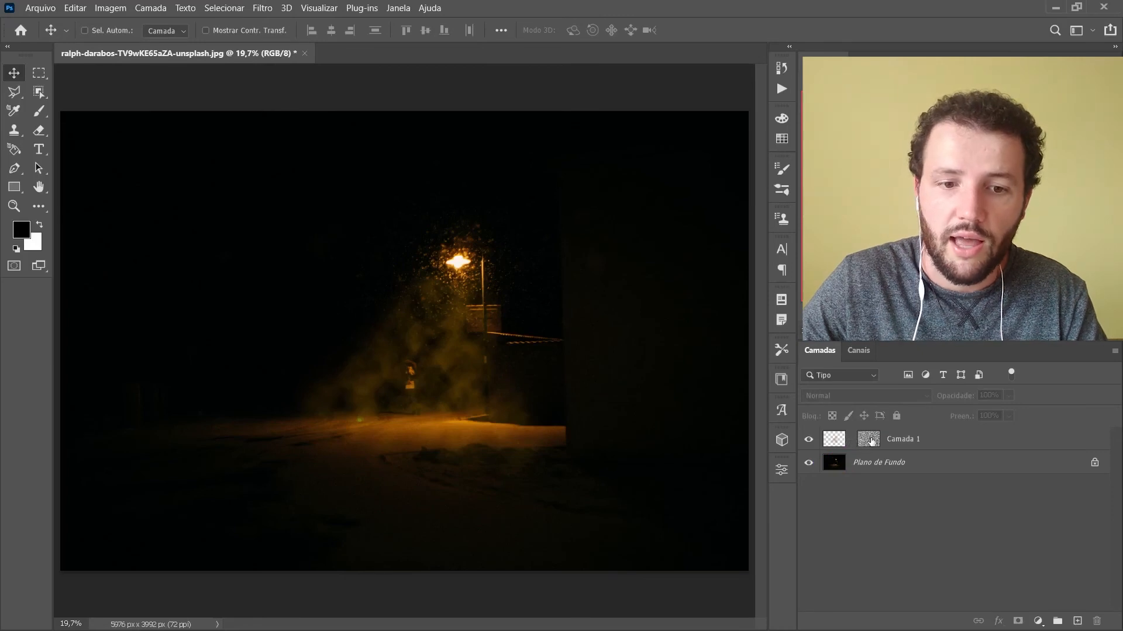
{"action": "left_click", "coordinate": [870, 441]}
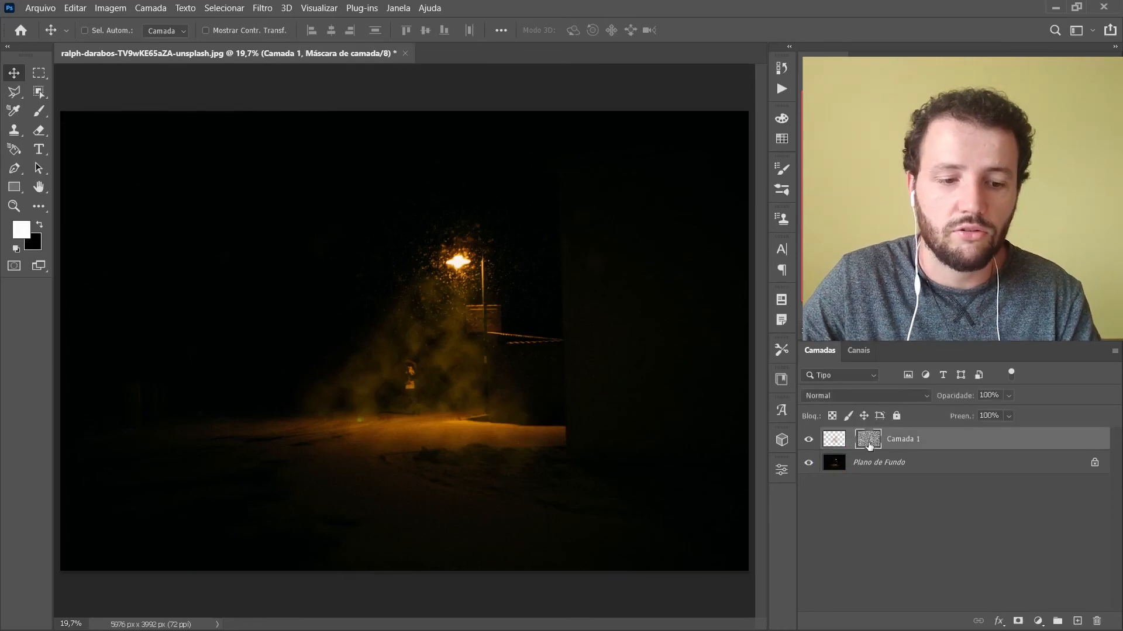
{"action": "key", "text": "ctrl"}
{"action": "key", "text": "ctrl+t"}
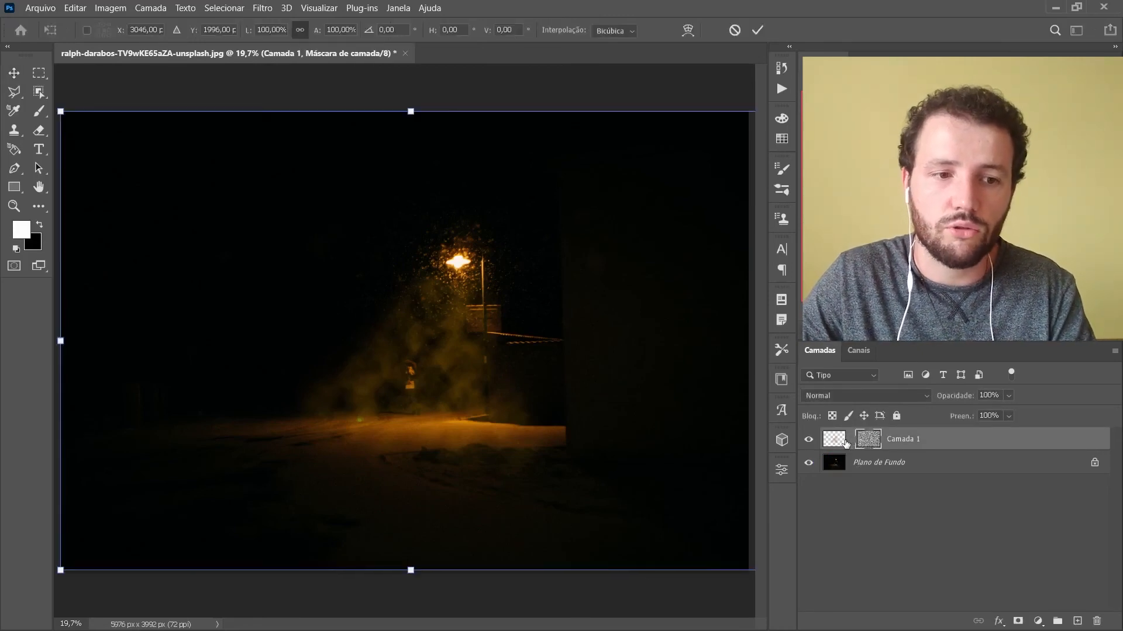
{"action": "left_click", "coordinate": [260, 34]}
{"action": "key", "text": "shift+Up"}
{"action": "key", "text": "shift+Up"}
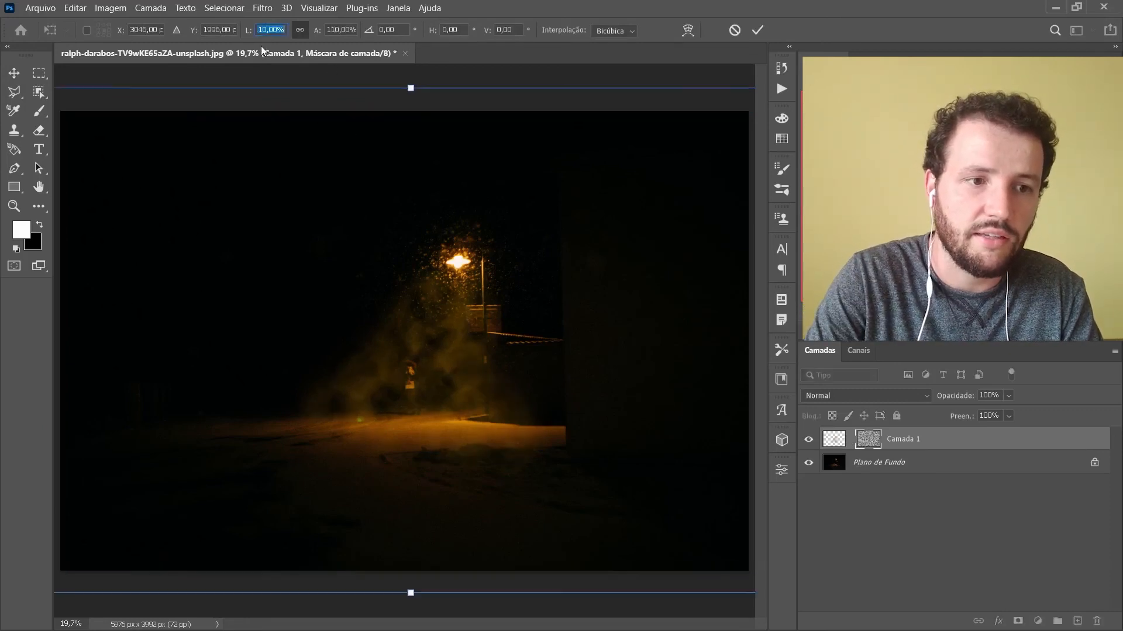
{"action": "key", "text": "shift+Up"}
{"action": "key", "text": "shift+Up"}
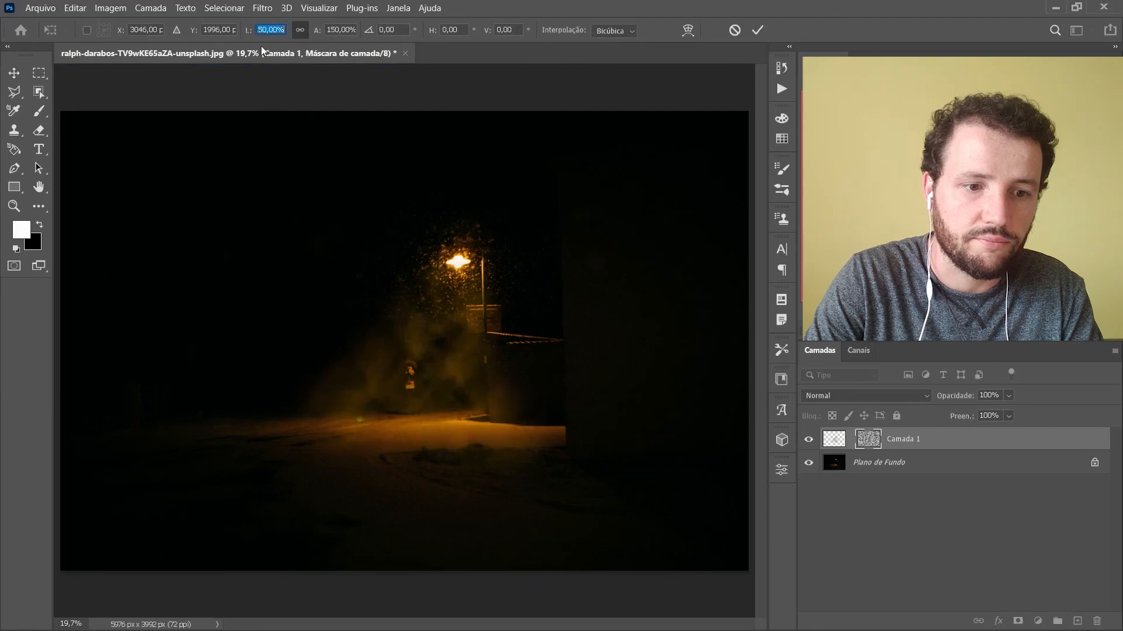
{"action": "key", "text": "shift+Up"}
{"action": "key", "text": "shift+Up"}
{"action": "key", "text": "shift+Up"}
{"action": "key", "text": "shift+Up"}
{"action": "key", "text": "shift+Up"}
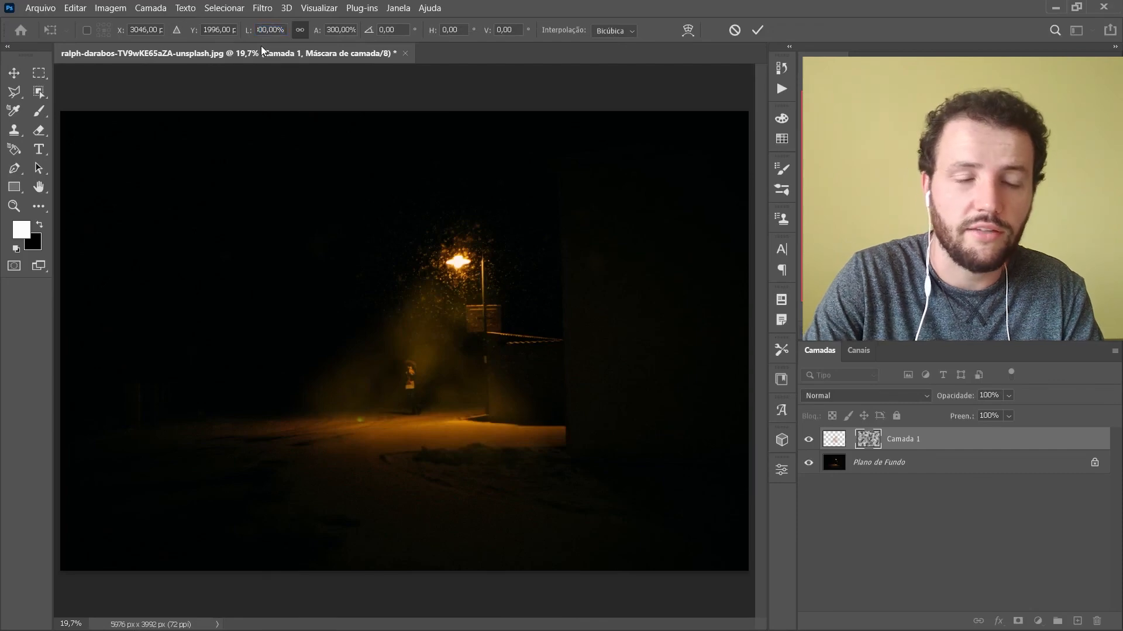
{"action": "left_click", "coordinate": [757, 32]}
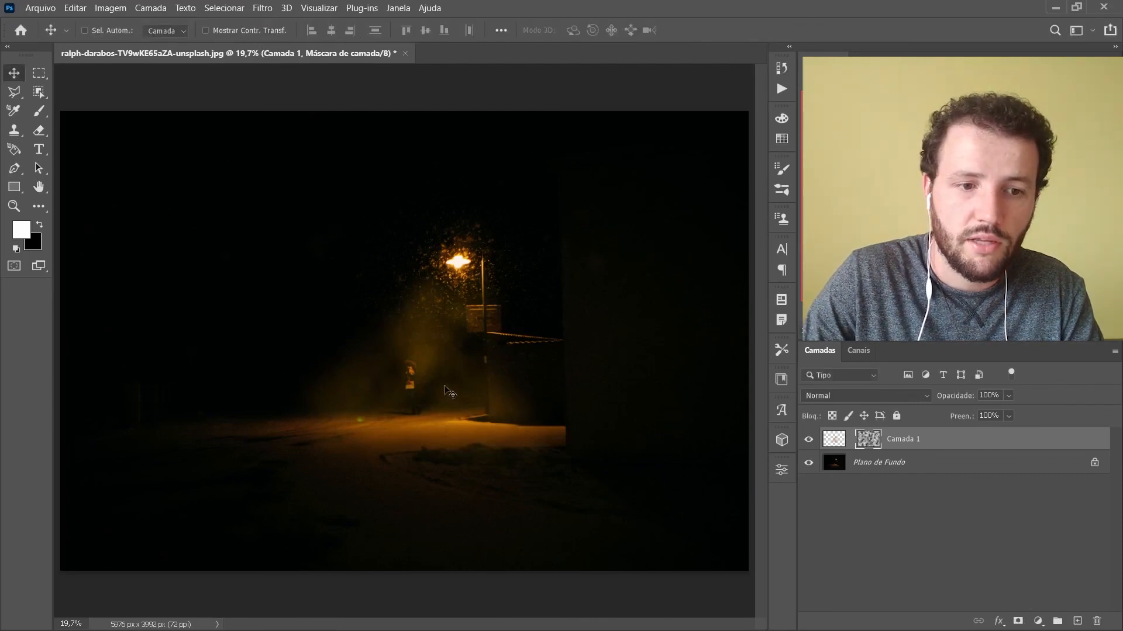
Reposition the clouds in the Camada 1 mask so the fog drifts through the lamp light around the standing figure
{"action": "left_click_drag", "start_coordinate": [504, 416], "coordinate": [437, 367]}
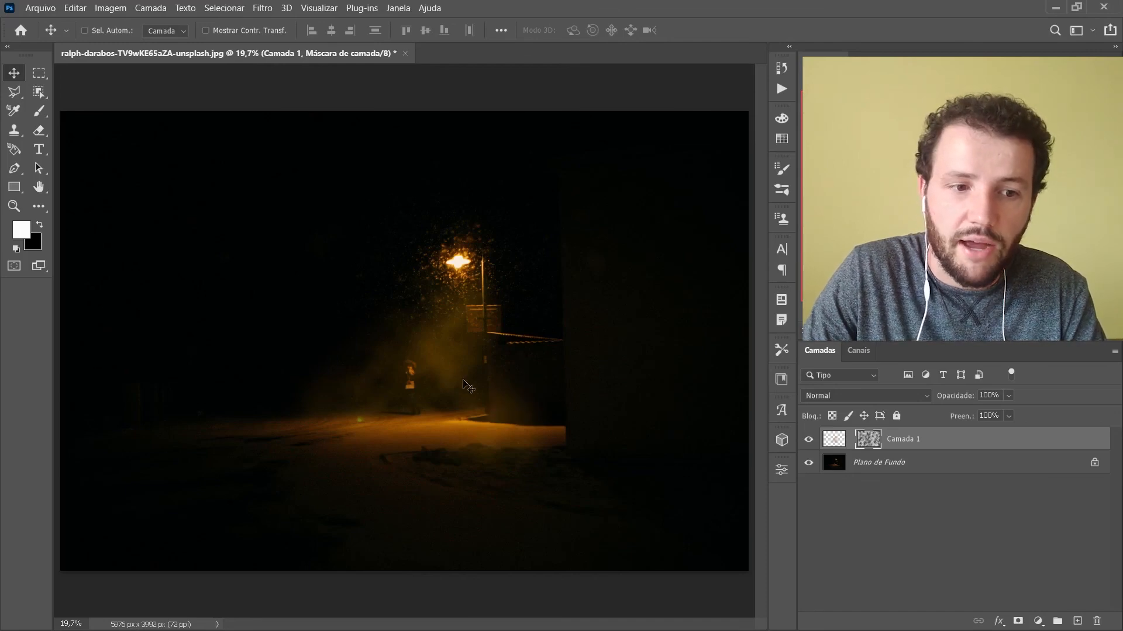
{"action": "left_click_drag", "start_coordinate": [460, 379], "coordinate": [458, 378]}
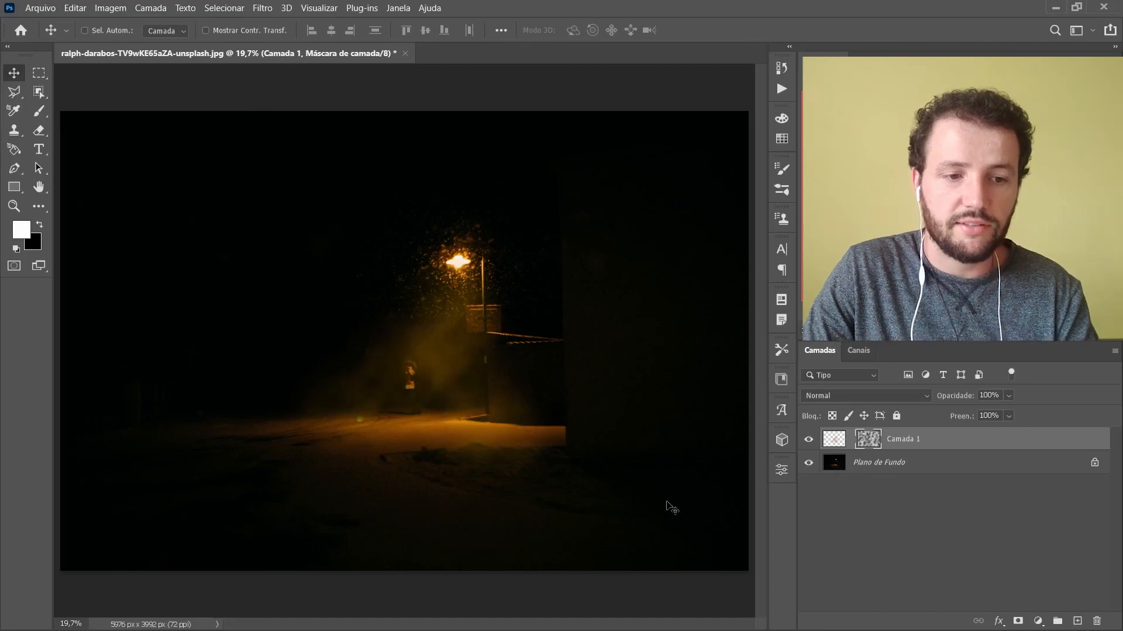